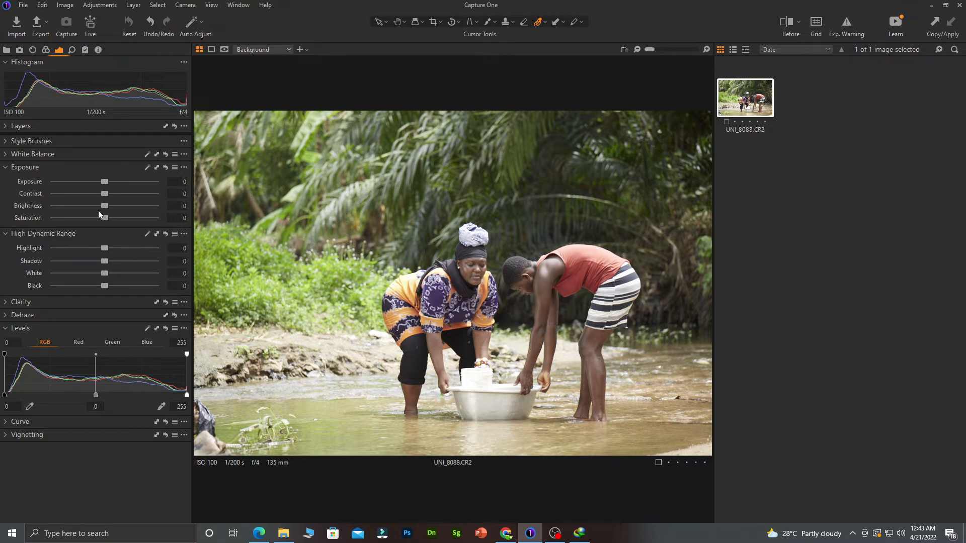
Set the photo's Brightness to -26, Shadow to 49, White to -49 and Black to -1.
drag(103, 207, 75, 207)
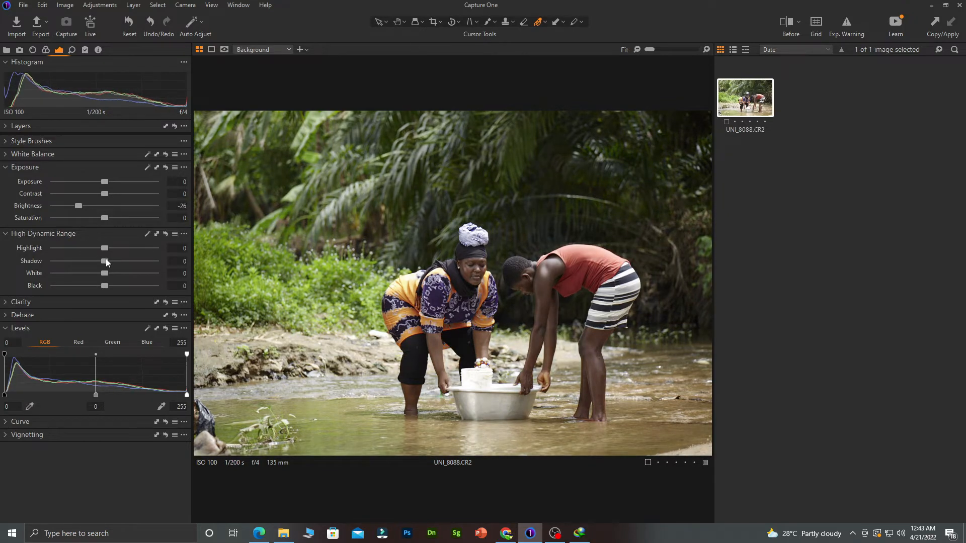
drag(105, 274, 129, 260)
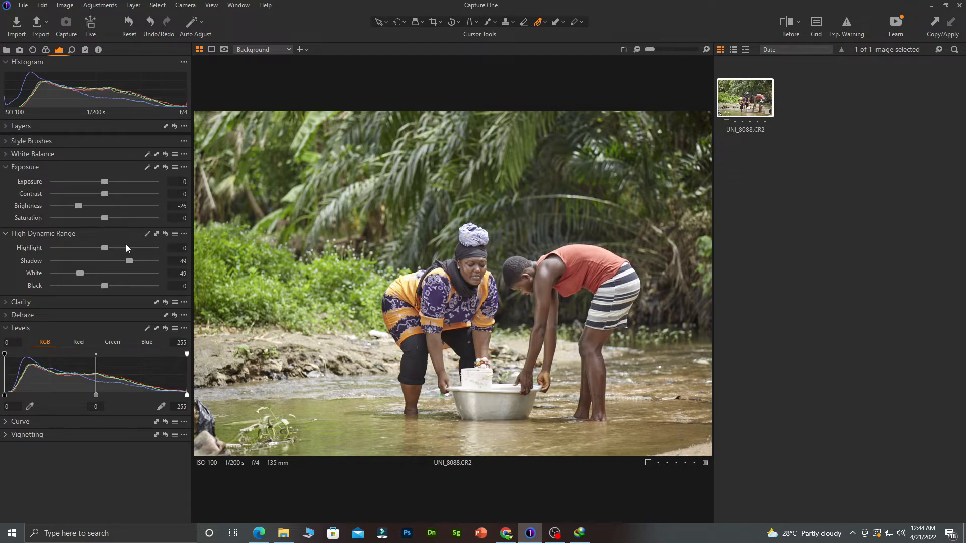
drag(102, 284, 103, 285)
Set Clarity to 3 with the Natural method and the RGB Levels input points to 5 and 240.
click(35, 301)
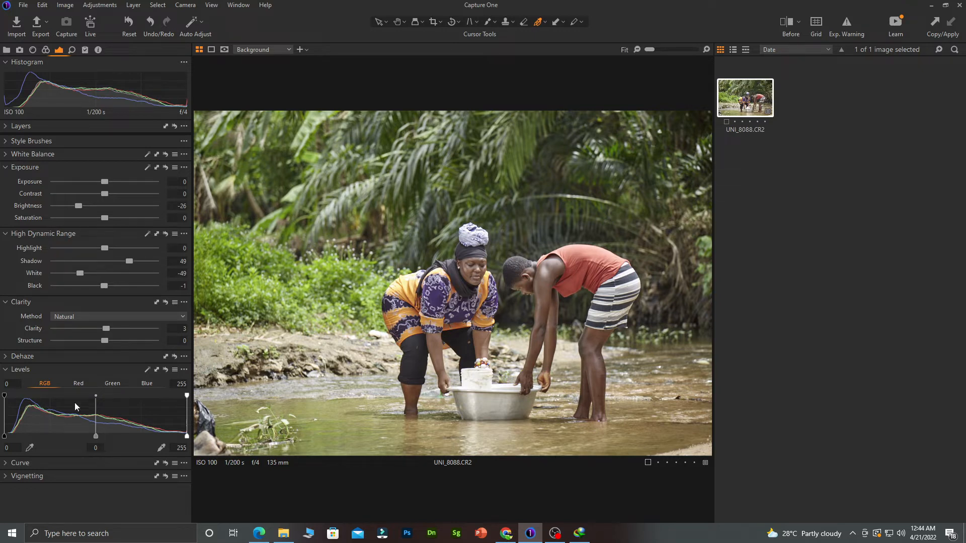
drag(6, 436, 9, 440)
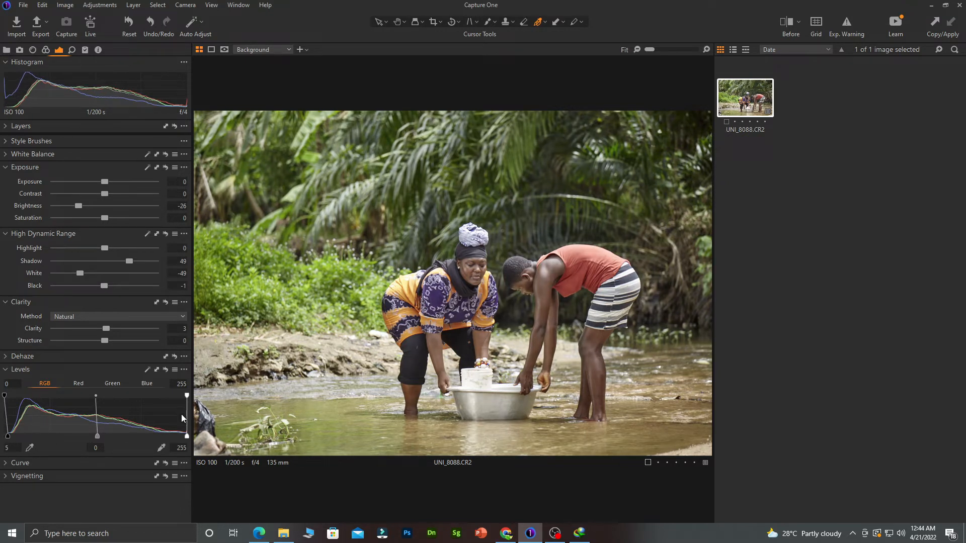
drag(186, 436, 177, 440)
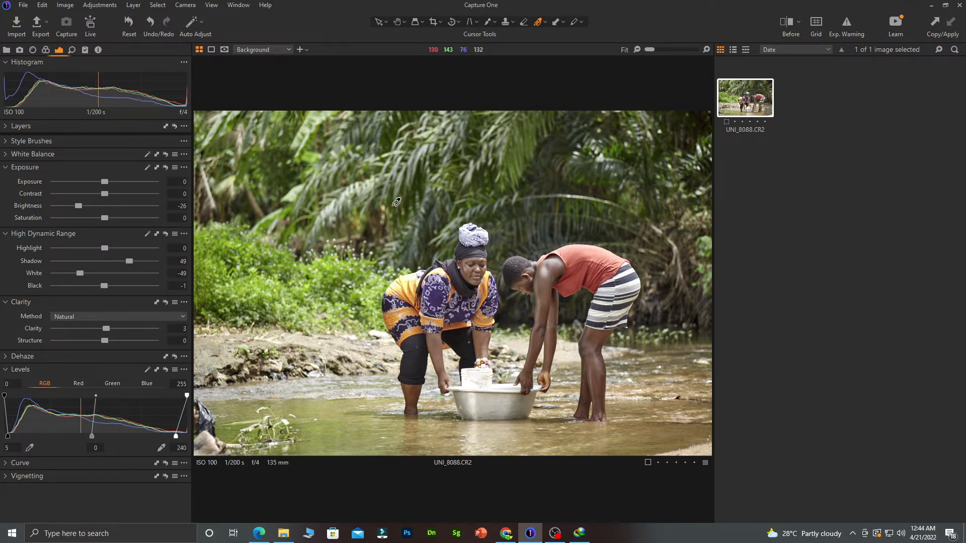
Compare the photo before and after the tonal adjustments by sweeping a split view across it.
click(786, 26)
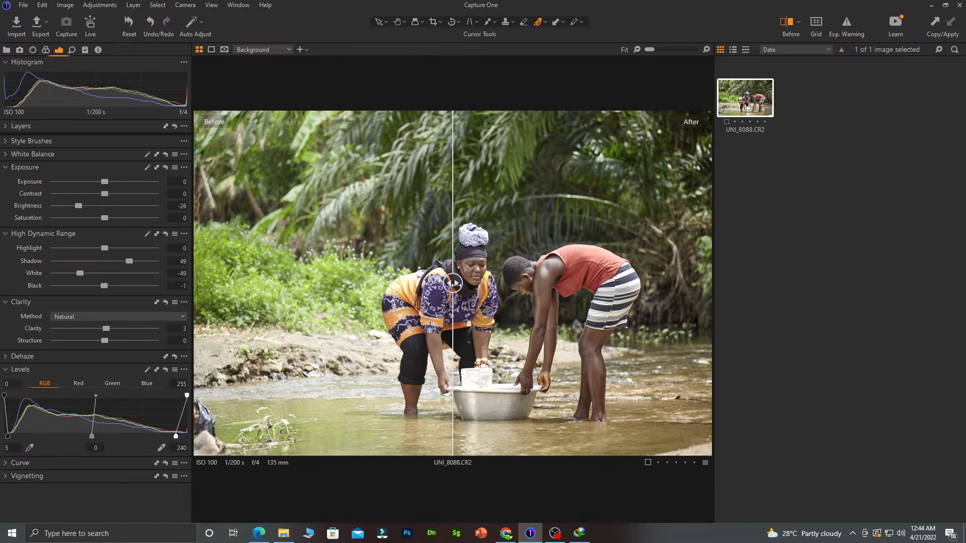
drag(432, 290, 100, 307)
drag(198, 284, 370, 293)
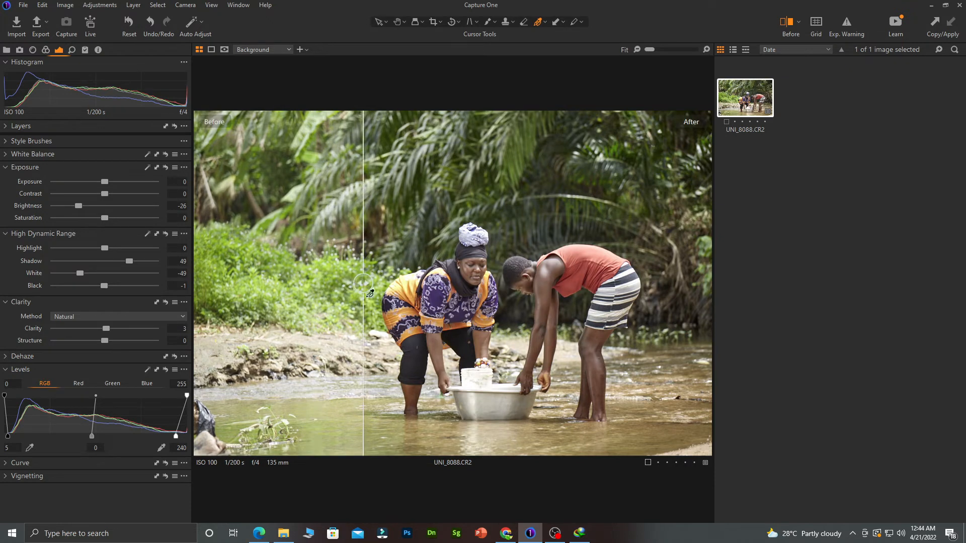
Open the Color Editor's Advanced mode with its colour correction picker active and turn off the before/after comparison.
click(46, 50)
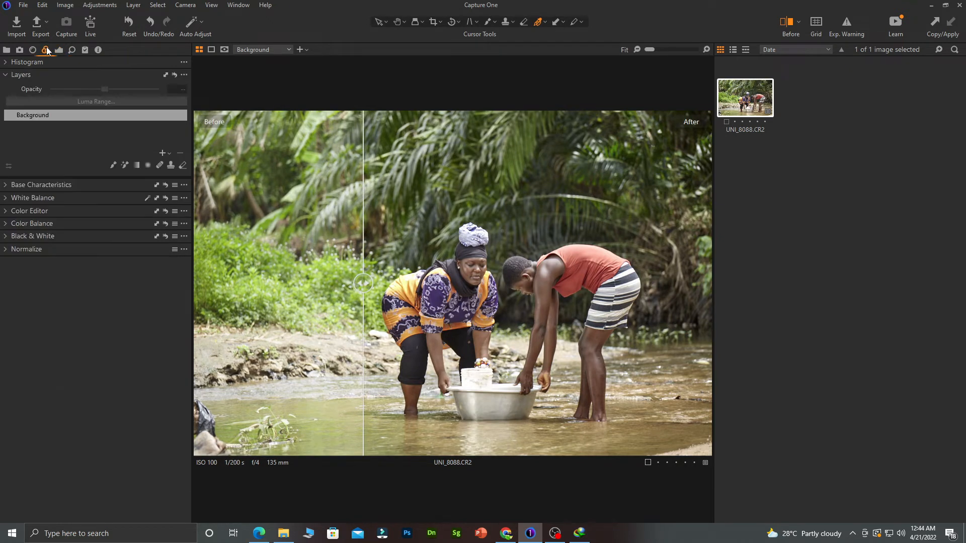
click(5, 211)
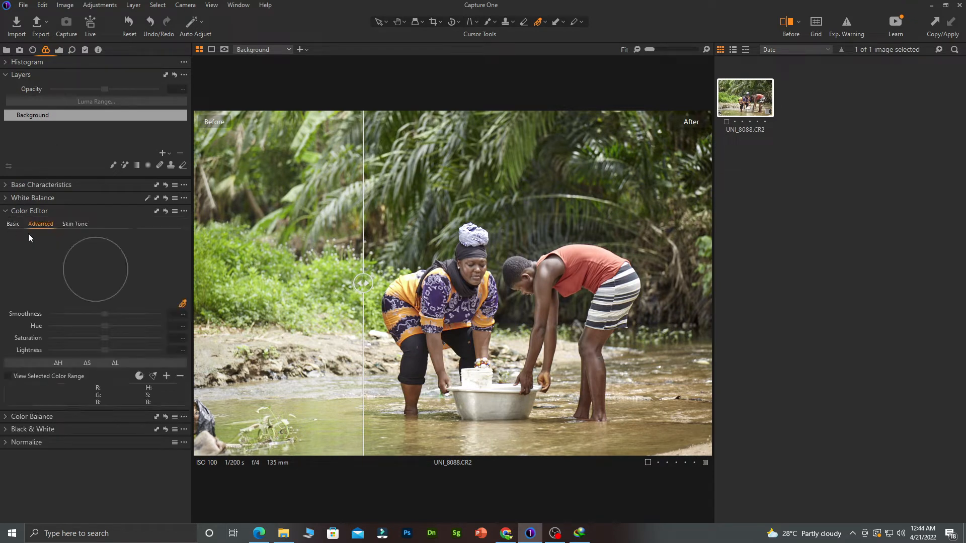
click(14, 225)
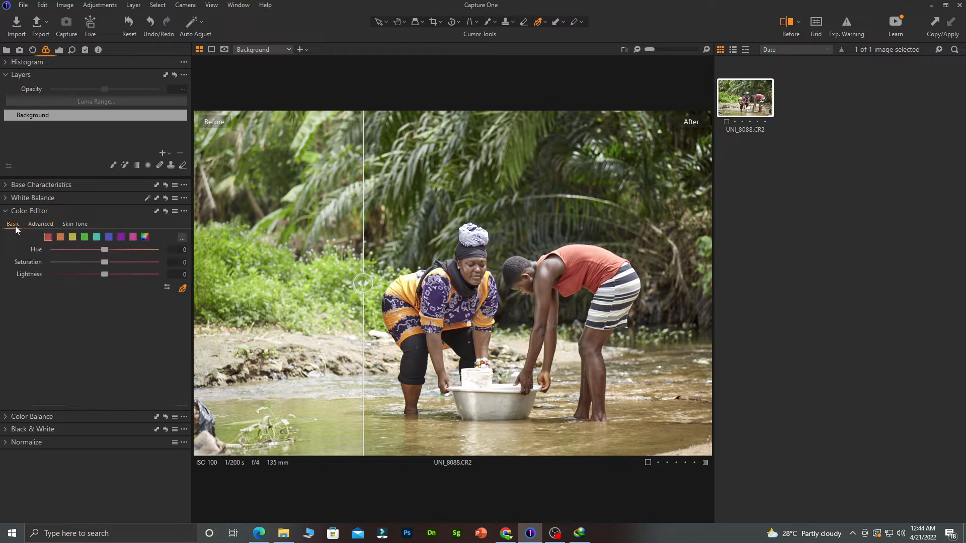
click(59, 236)
click(86, 237)
click(44, 225)
click(182, 305)
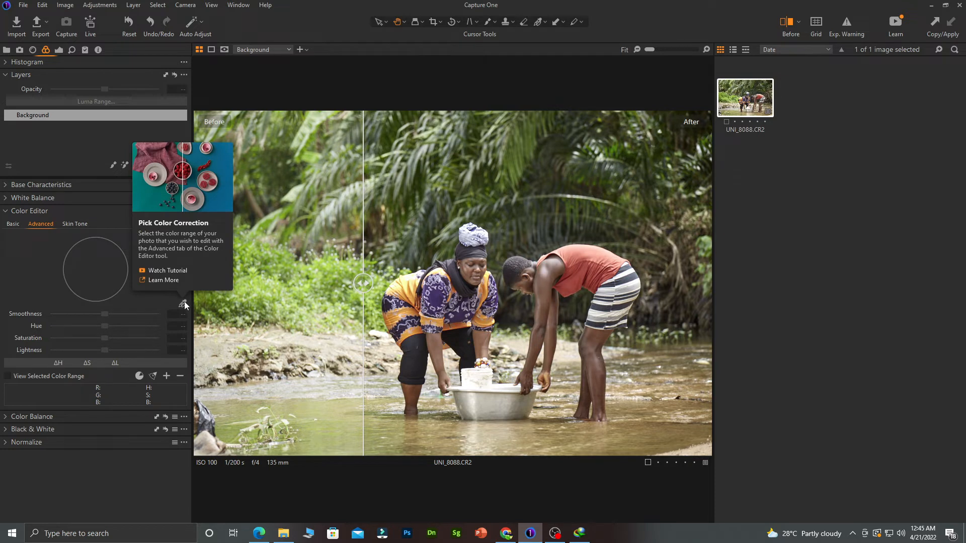
click(186, 301)
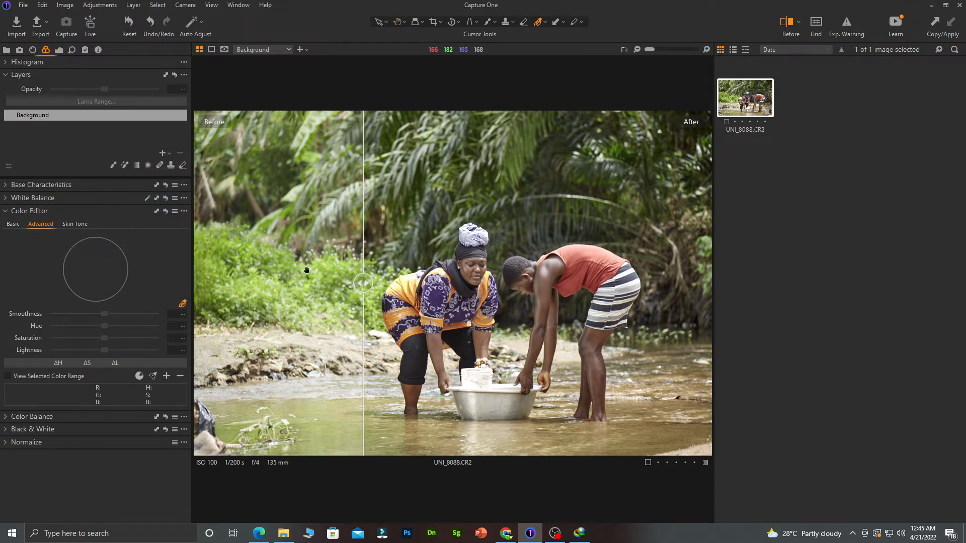
drag(363, 283, 216, 283)
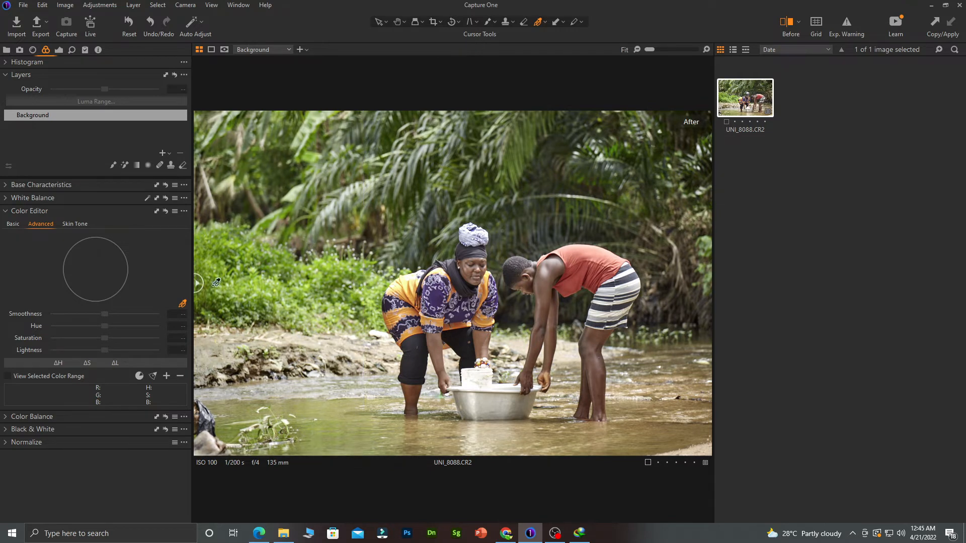
click(785, 23)
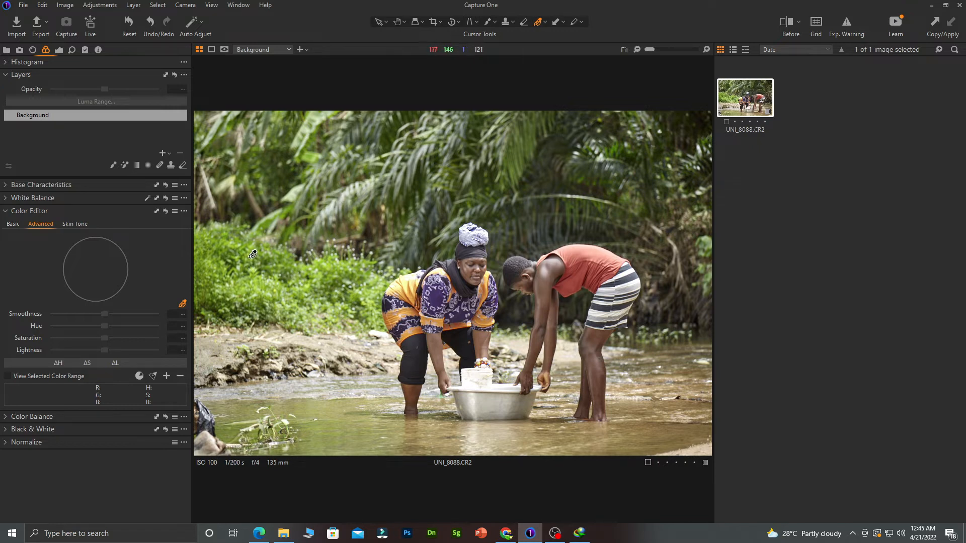
Pick and widen the palm fronds' grey-green colour range, setting Hue to 30, Saturation to 5.9 and Lightness to -9.9.
click(474, 173)
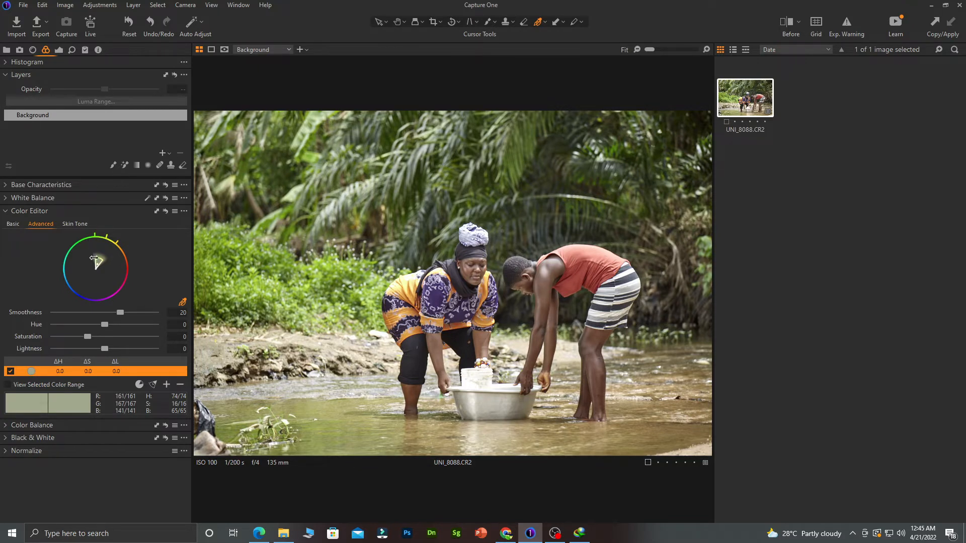
mouse_move(94, 259)
mouse_down()
mouse_move(87, 266)
mouse_move(102, 261)
mouse_up()
mouse_move(106, 324)
mouse_down()
mouse_move(59, 325)
mouse_move(176, 329)
mouse_move(45, 327)
mouse_move(123, 328)
mouse_up()
drag(122, 324, 158, 329)
mouse_move(90, 337)
mouse_down()
mouse_move(128, 343)
mouse_move(89, 342)
mouse_move(101, 349)
mouse_up()
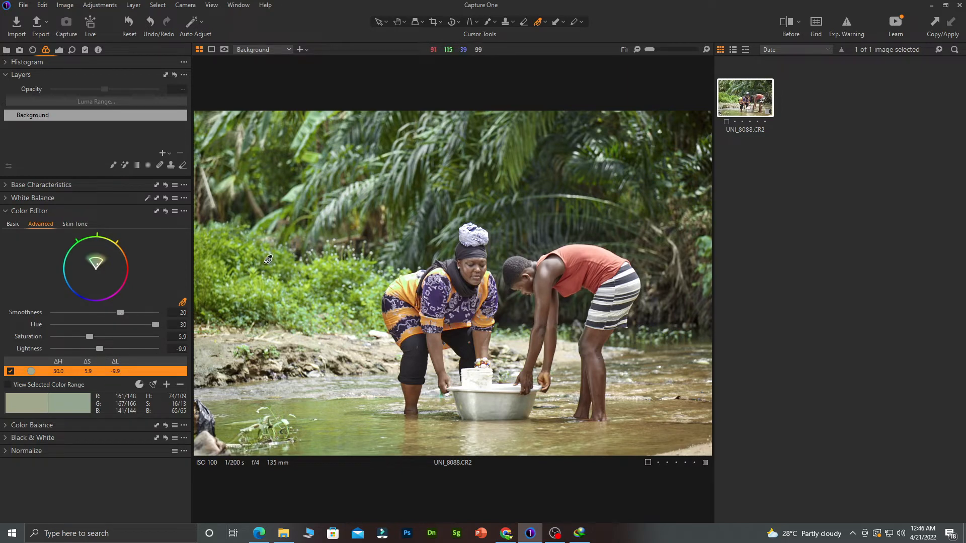
Pick the bright green of the riverside bushes as a second colour range, setting Hue to 29.4 and Saturation to 23.8.
click(255, 245)
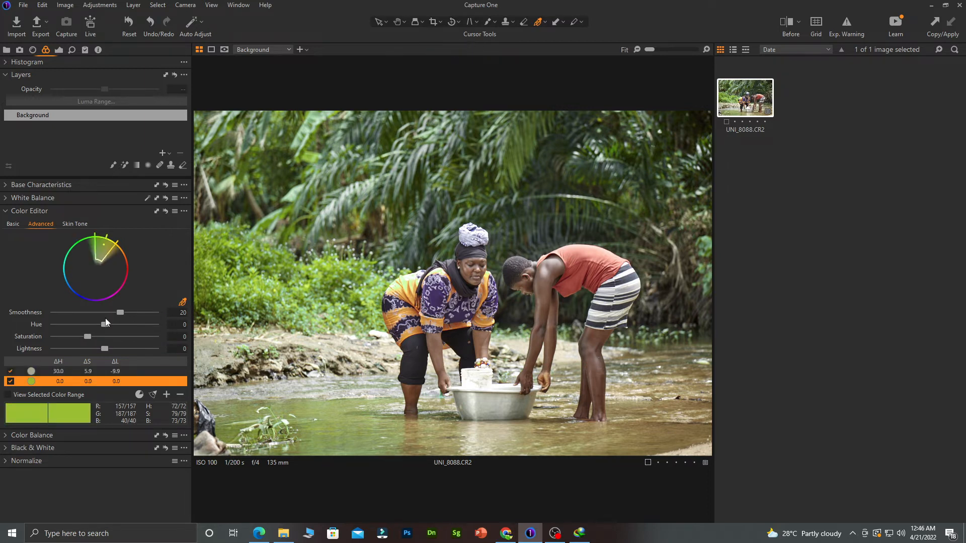
drag(105, 324, 155, 328)
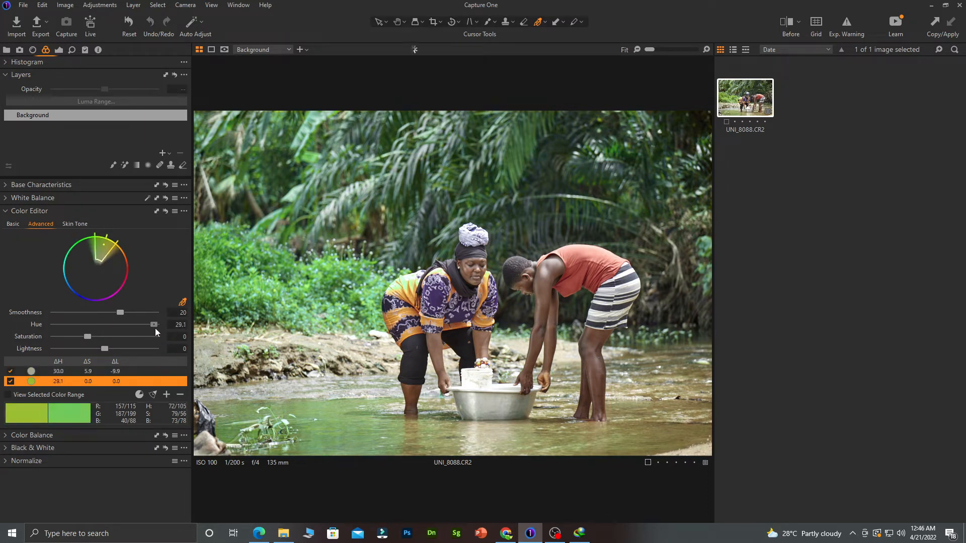
drag(88, 336, 97, 338)
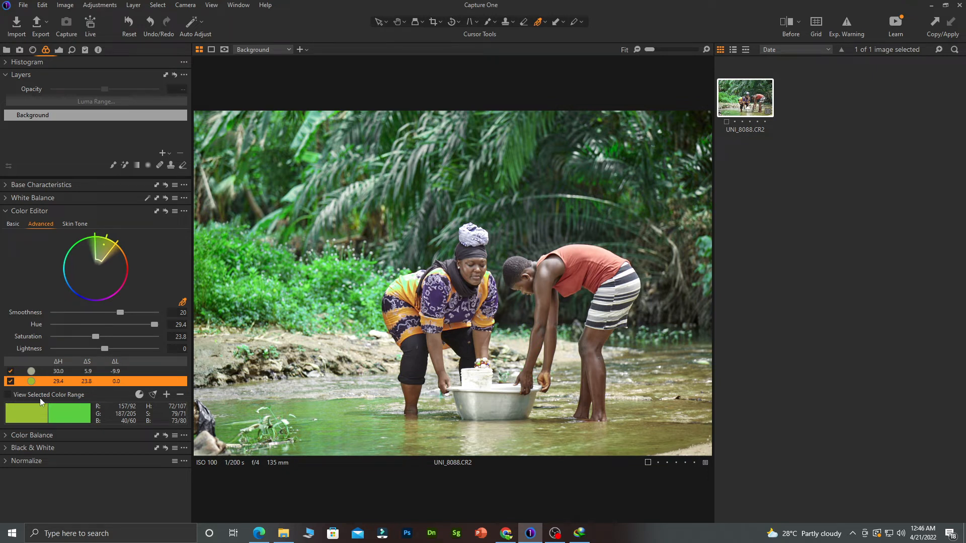
Preview the bushes' selected colour range and shift it toward green to exclude the yellow of the clothing.
click(7, 395)
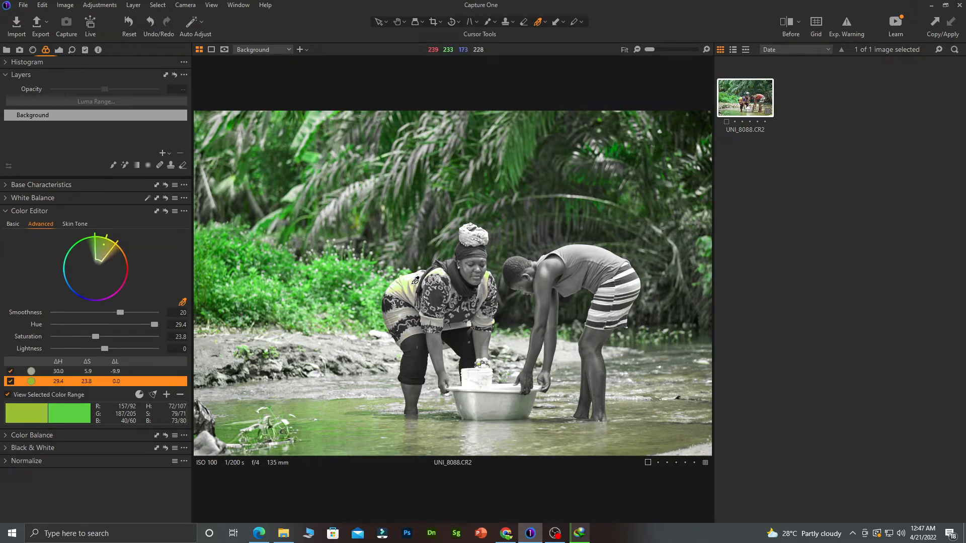
drag(114, 245, 84, 241)
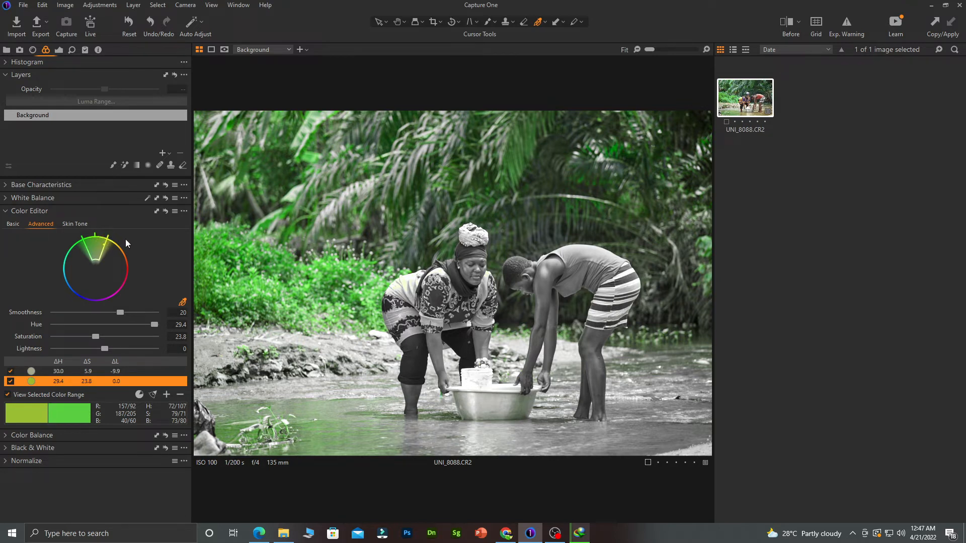
click(7, 395)
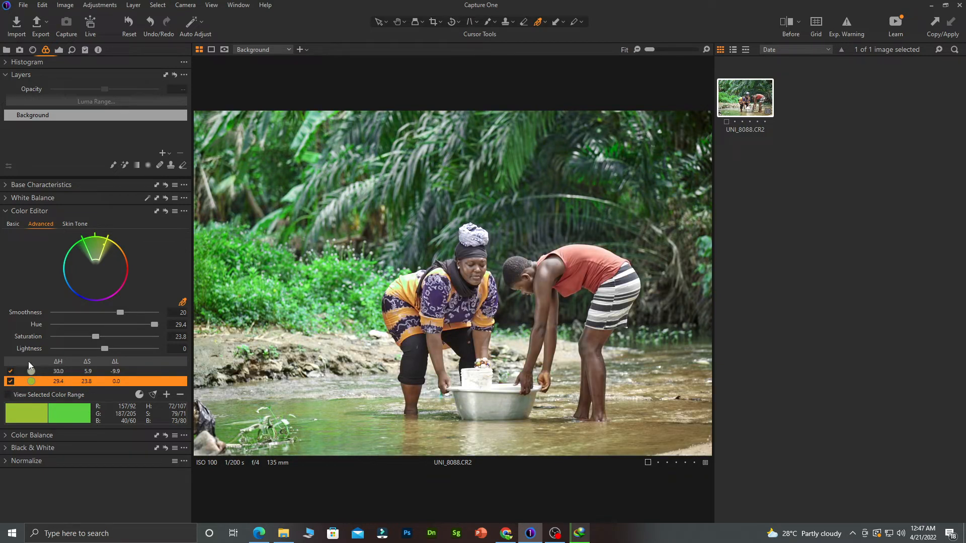
Preview the palm fronds' selected colour range and narrow it on the yellow-orange side to exclude the clothing.
click(47, 370)
click(9, 395)
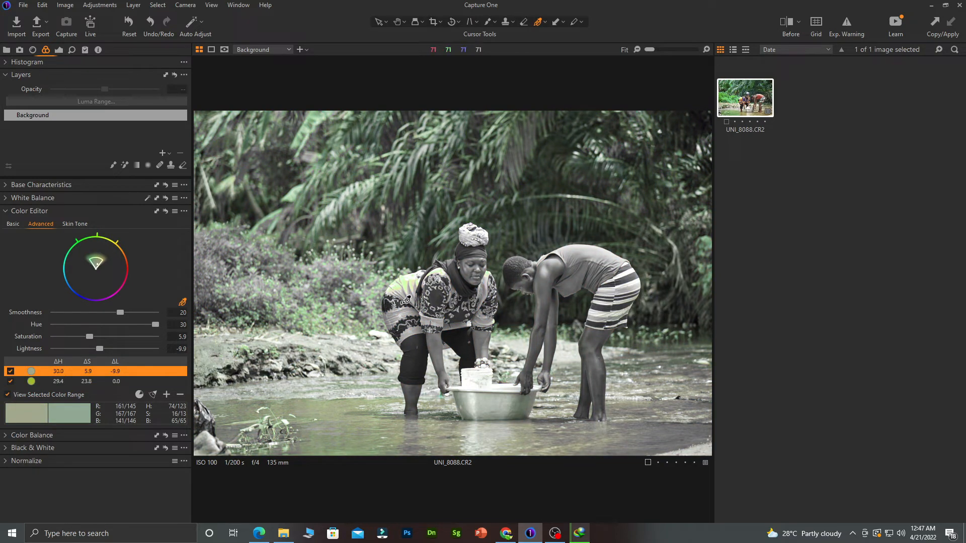
drag(102, 264, 99, 264)
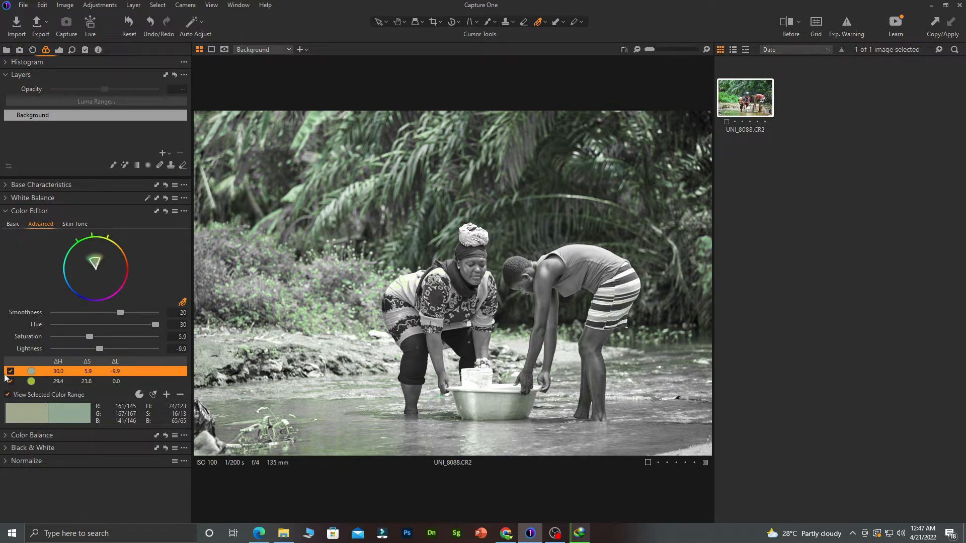
click(7, 395)
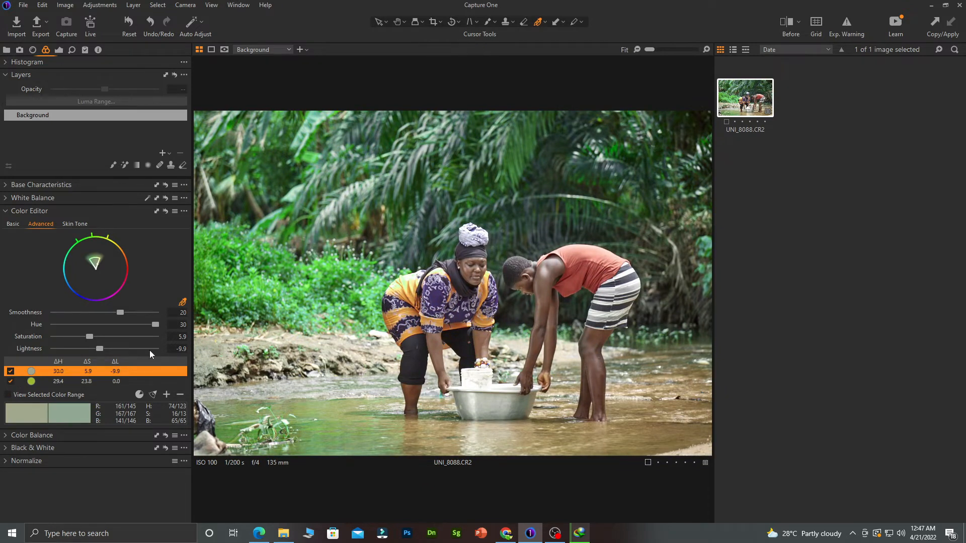
Reduce the Hue shift to 21.4 for the bushes' colour range and 22.6 for the palm fronds' range.
click(61, 383)
click(67, 375)
click(66, 380)
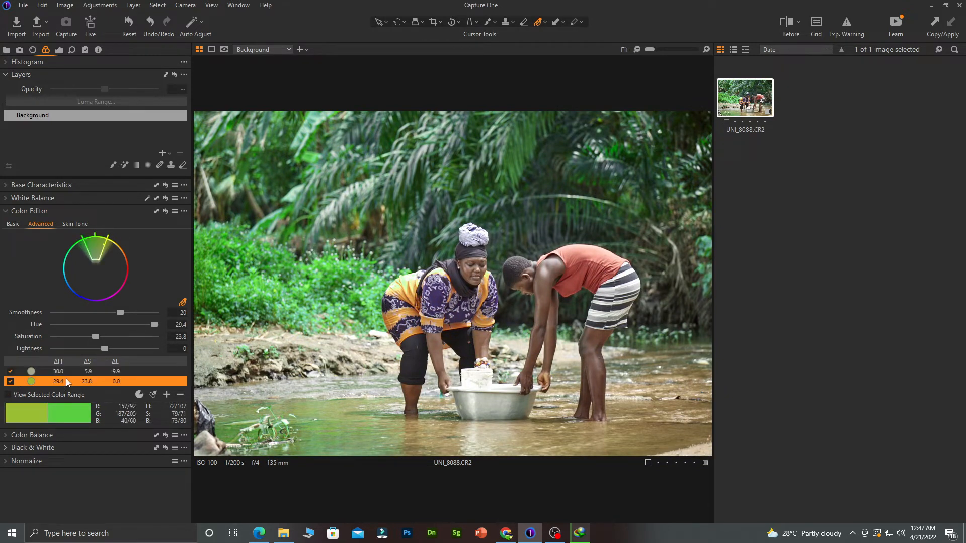
click(68, 372)
click(69, 379)
drag(153, 325, 143, 328)
click(71, 370)
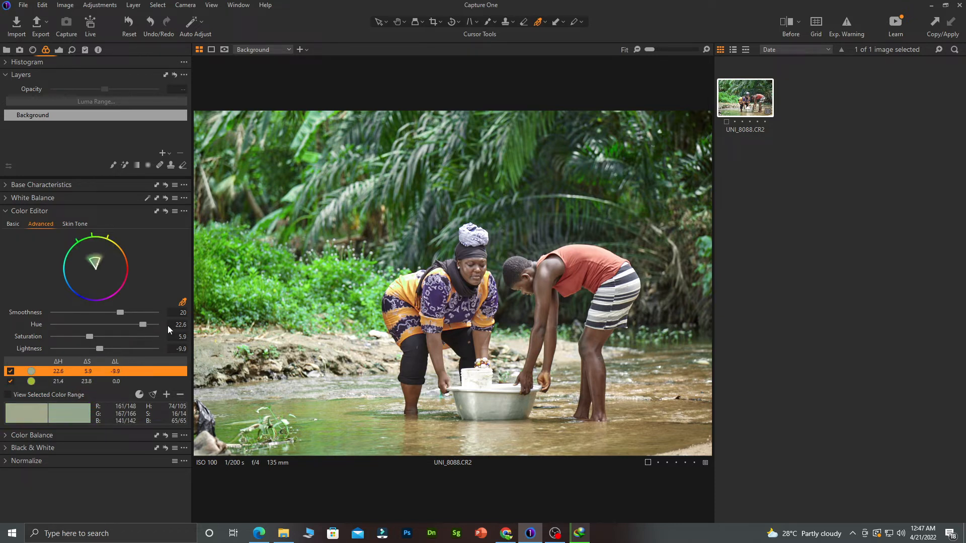
Pick a third colour range from the lower bushes, setting Hue to 21.7, Saturation to -34.2 and Lightness to -5.9.
click(283, 306)
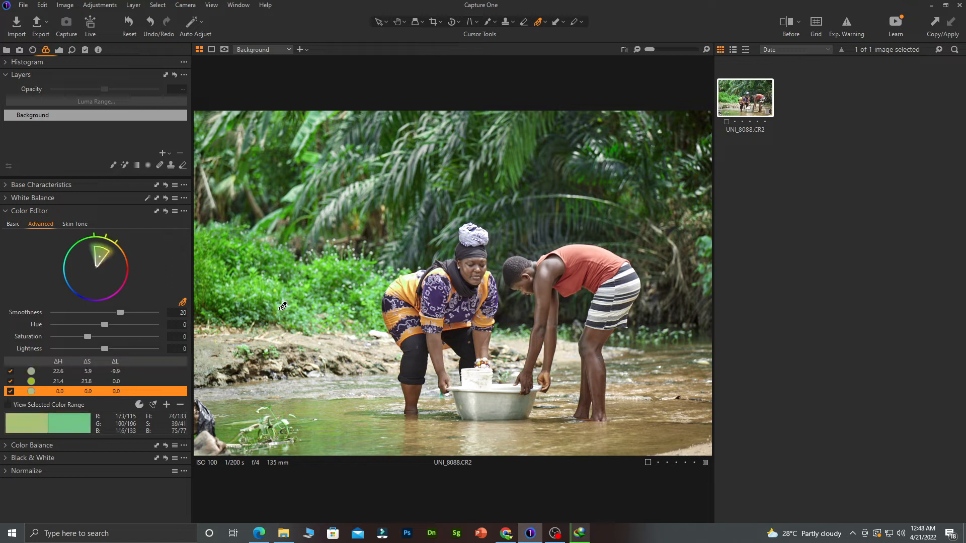
drag(109, 324, 104, 349)
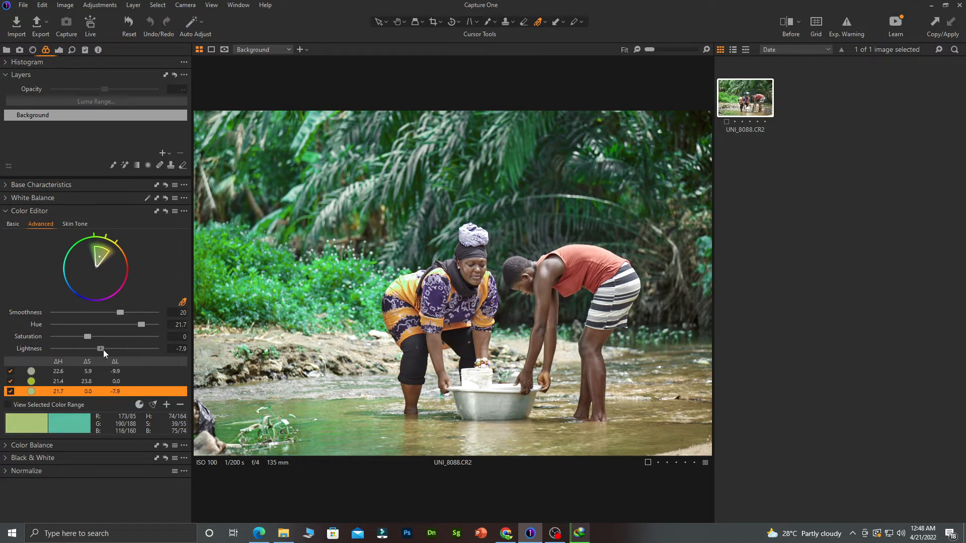
drag(87, 336, 75, 340)
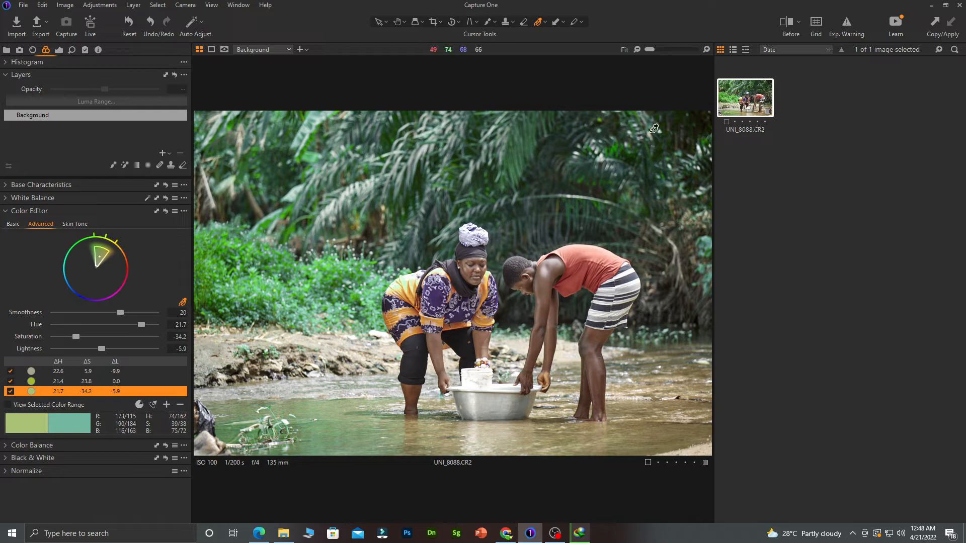
Compare the original photo with the colour-corrected version by sweeping the before/after split across the whole image.
click(787, 25)
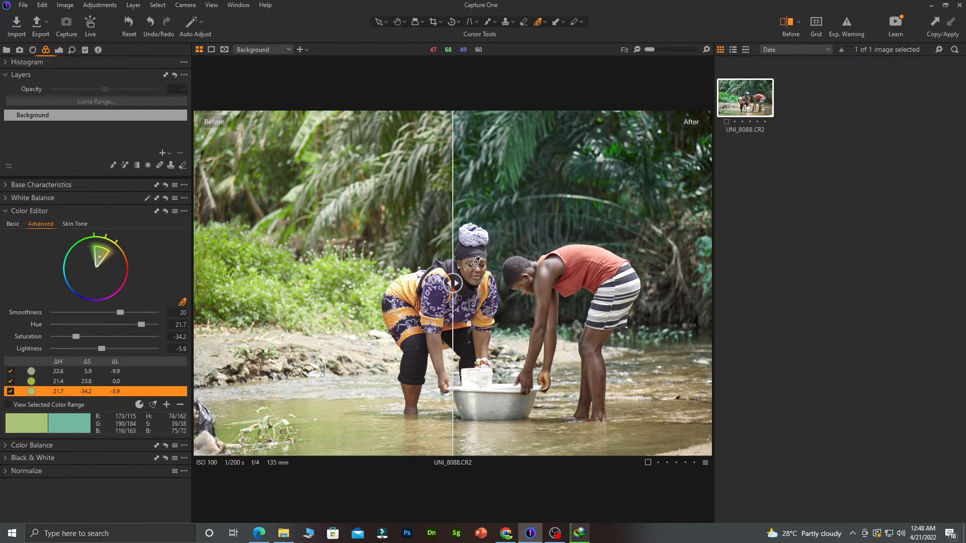
drag(454, 284, 796, 292)
drag(735, 301, 166, 325)
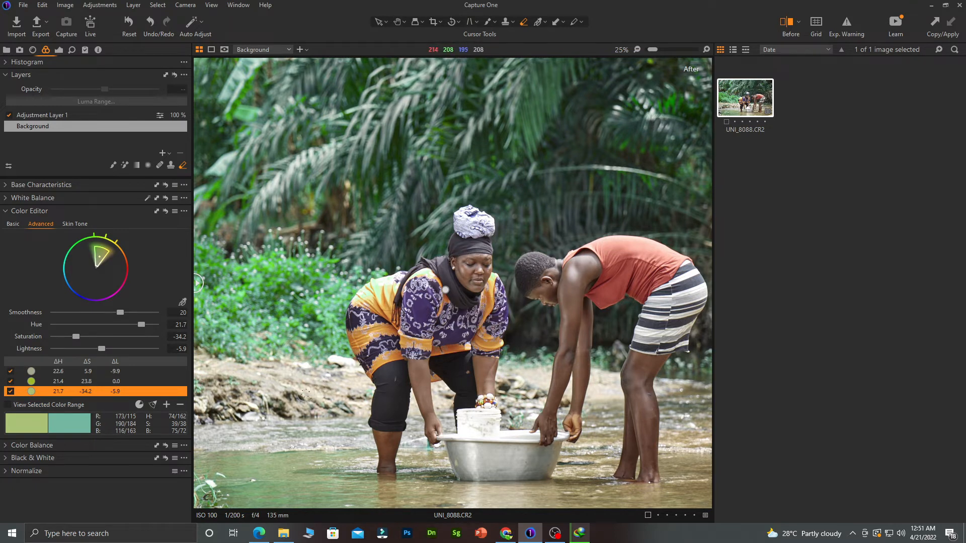
Delete Adjustment Layer 1 from the photo's layers.
click(169, 154)
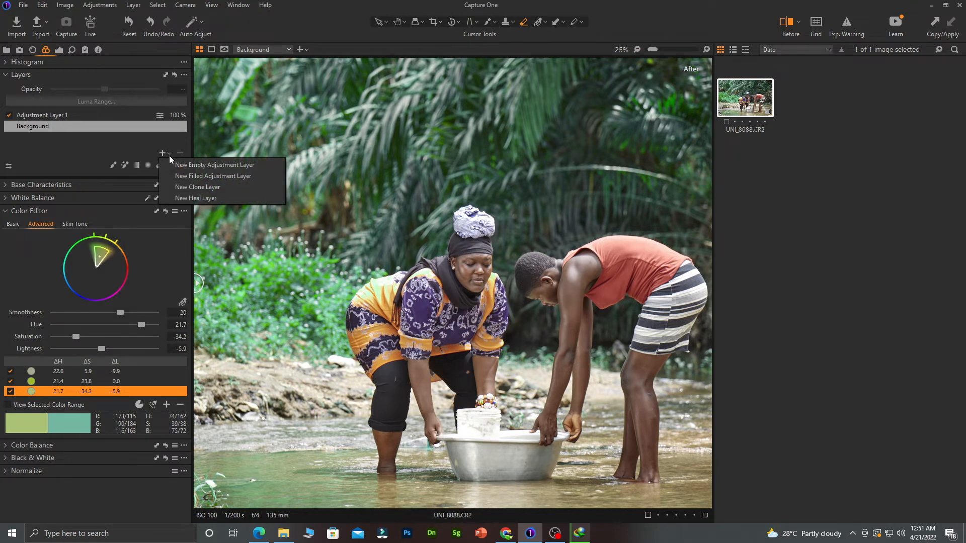
click(73, 116)
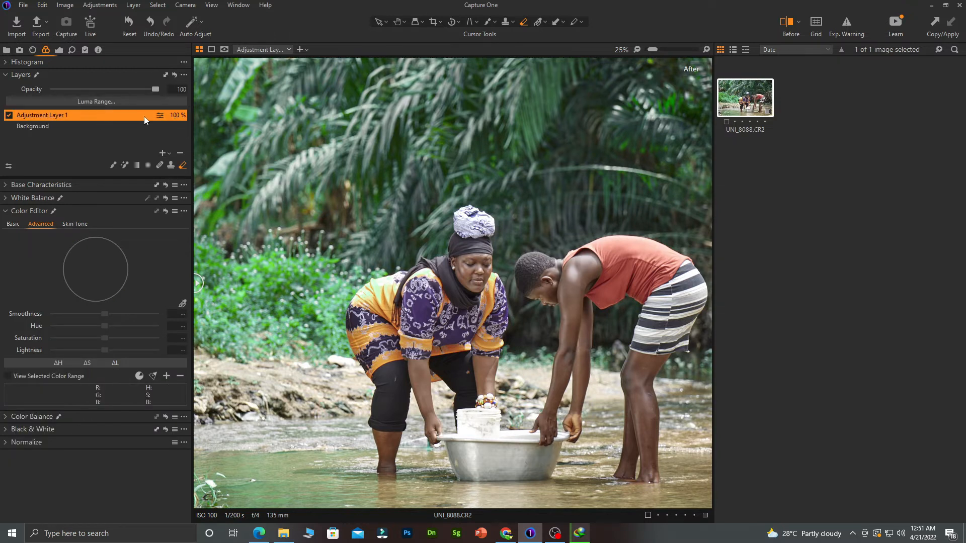
click(181, 153)
Add a new filled adjustment layer and pick an advanced colour range from the sandy riverbank.
click(169, 154)
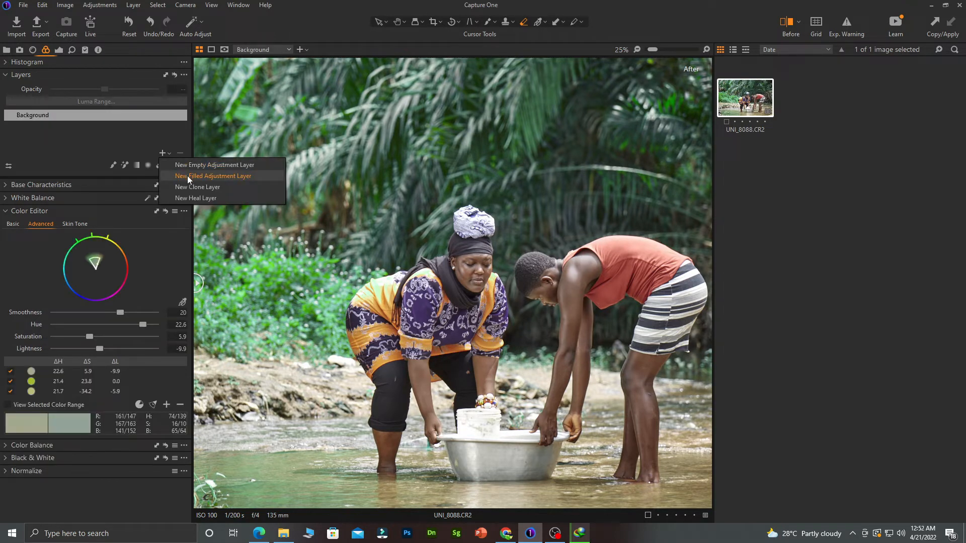
click(170, 153)
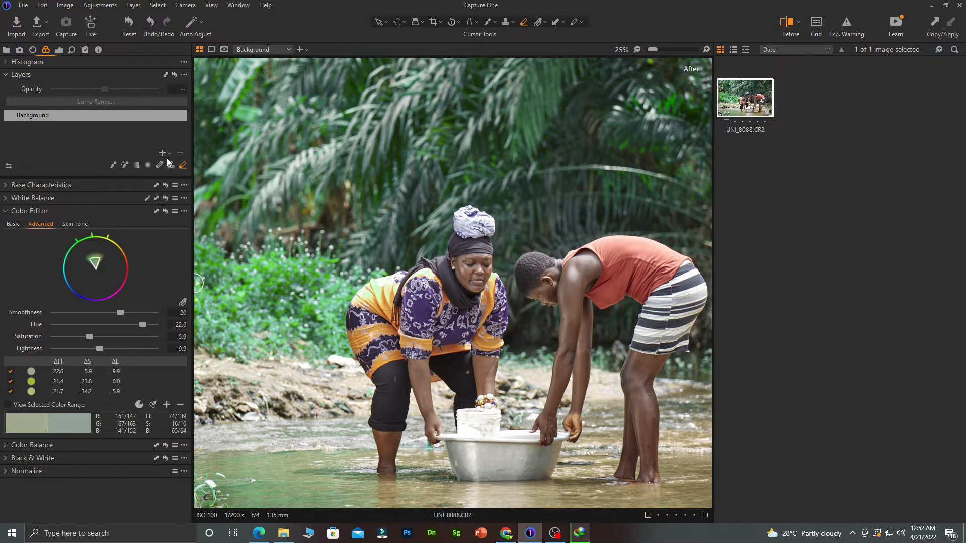
click(170, 154)
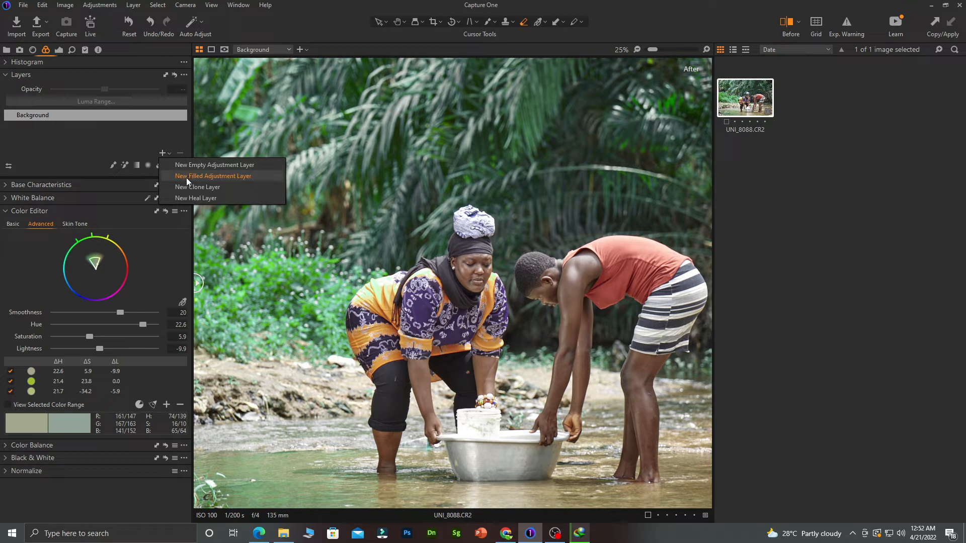
click(232, 176)
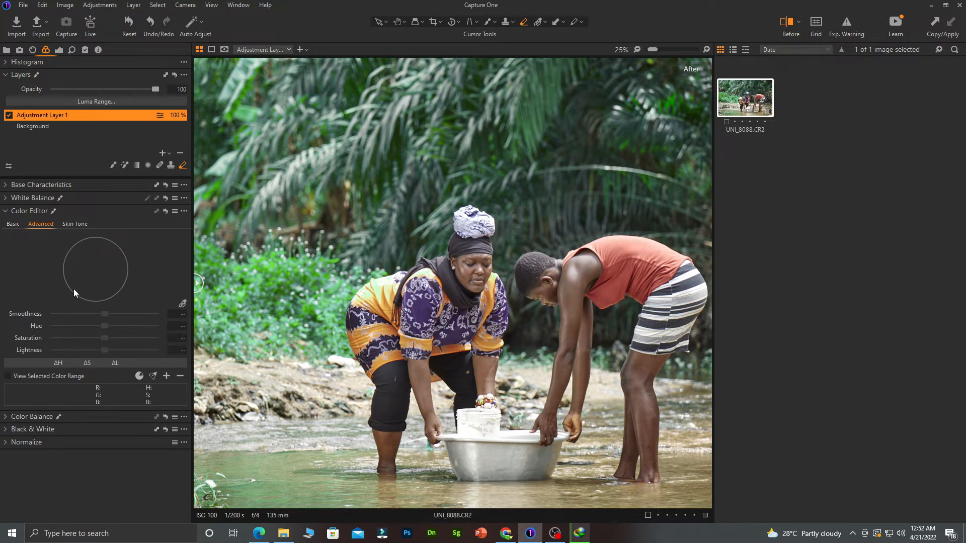
click(183, 305)
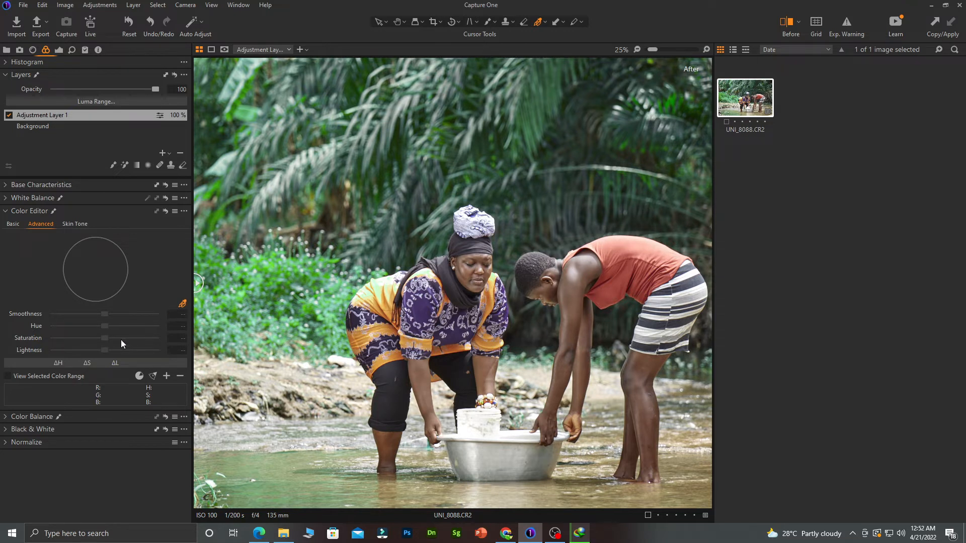
click(276, 380)
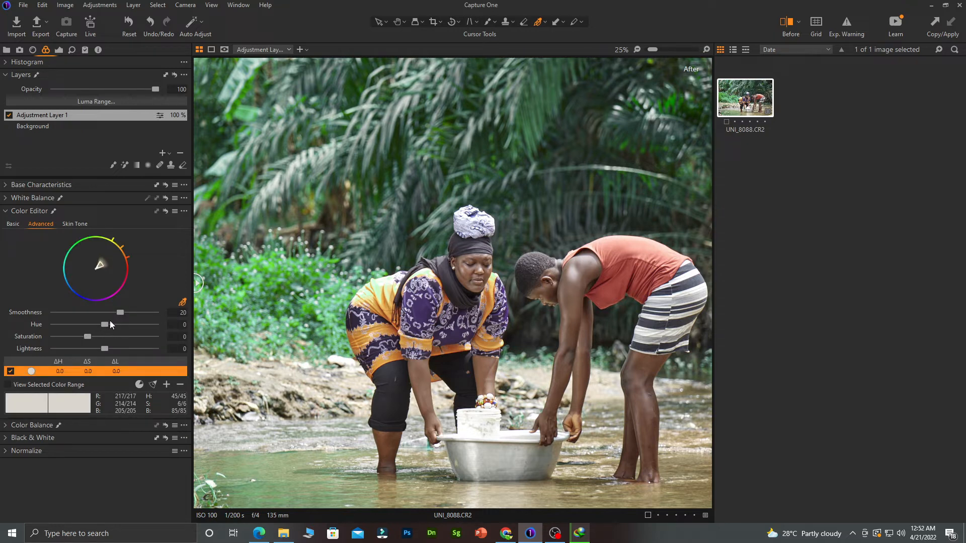
Set the riverbank range's Hue to -30, Saturation to 56.4 and Lightness to -87.1, checking the selected colour range in the preview.
drag(102, 324, 59, 325)
drag(102, 347, 81, 351)
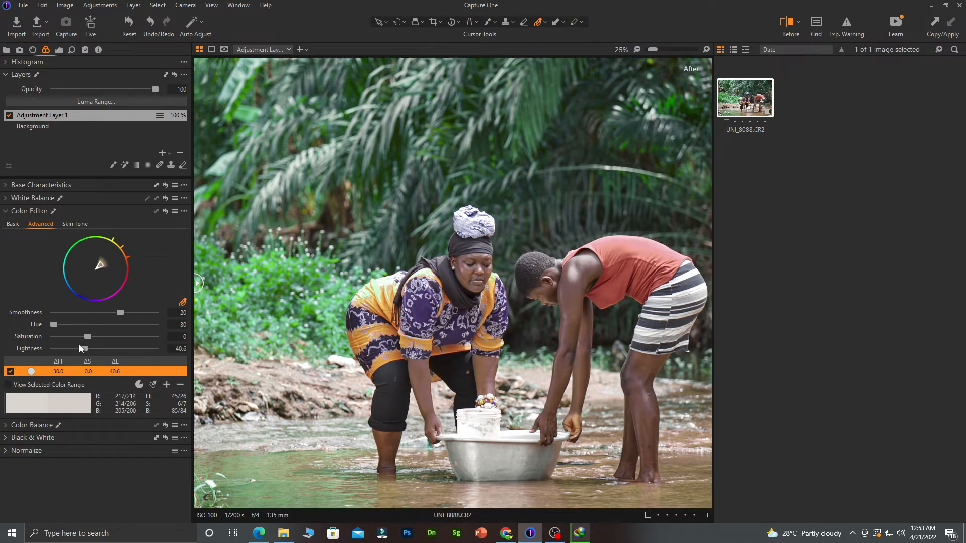
drag(85, 349, 61, 353)
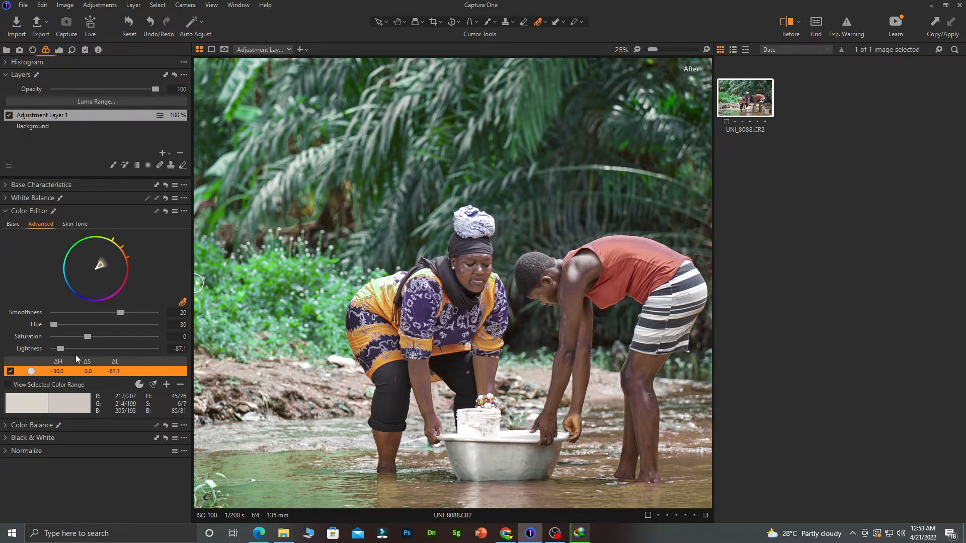
click(8, 385)
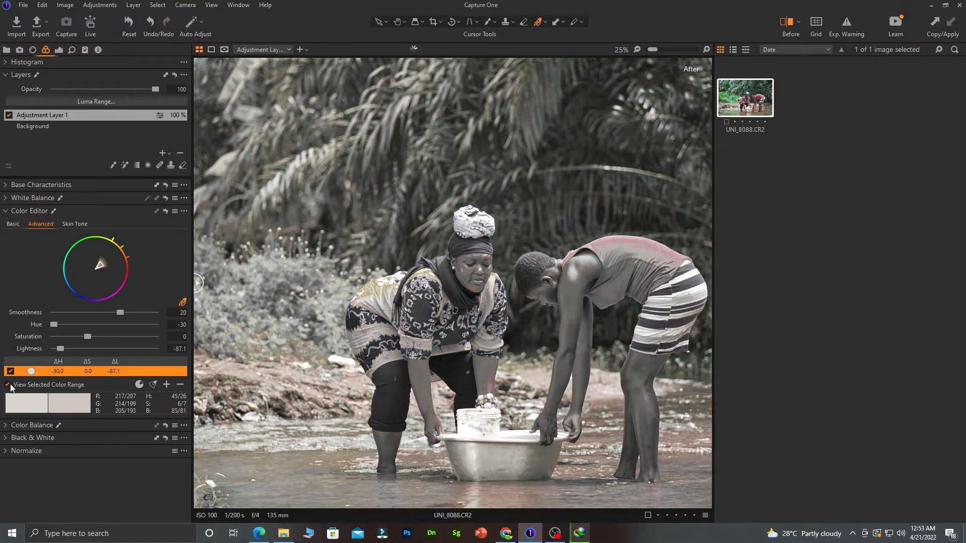
click(9, 385)
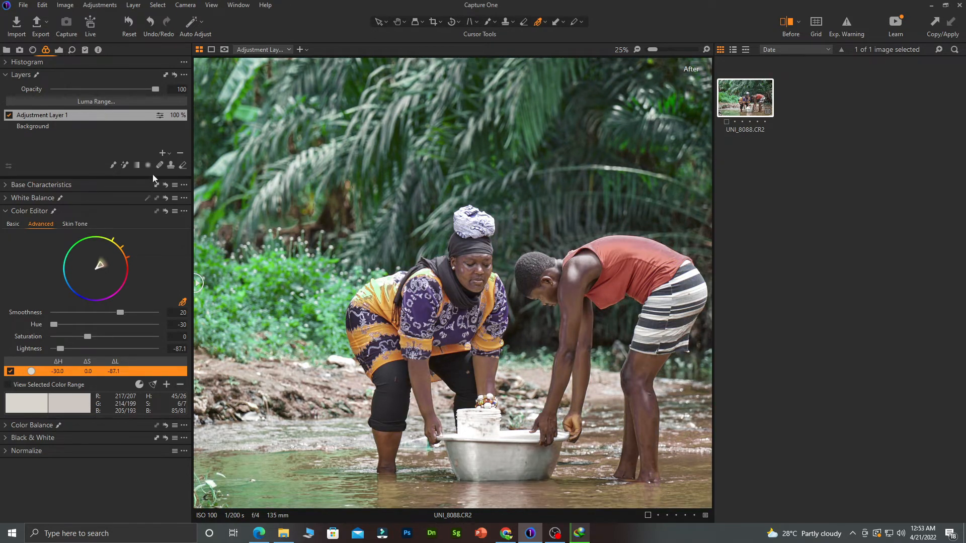
click(183, 166)
drag(88, 338, 106, 342)
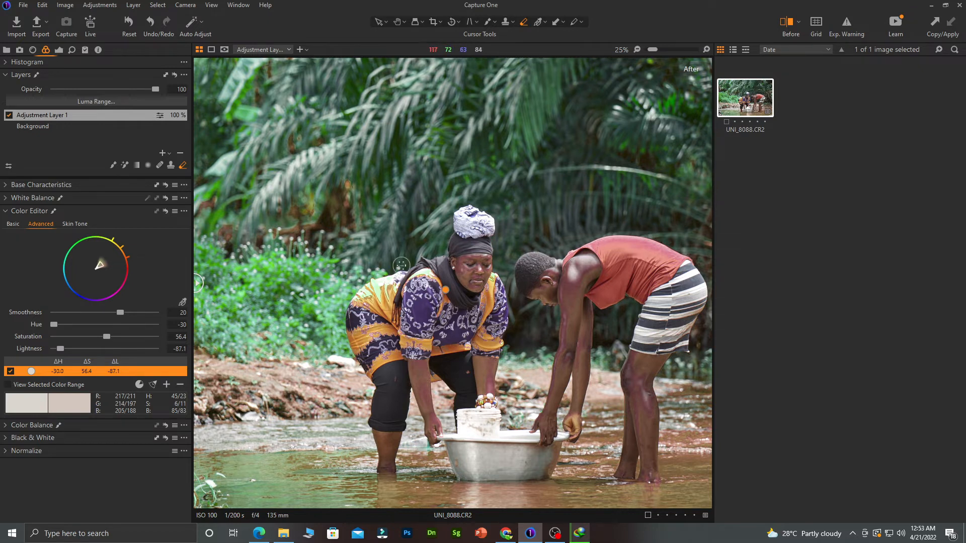
Show the layer mask and erase it from the woman's face.
key(m)
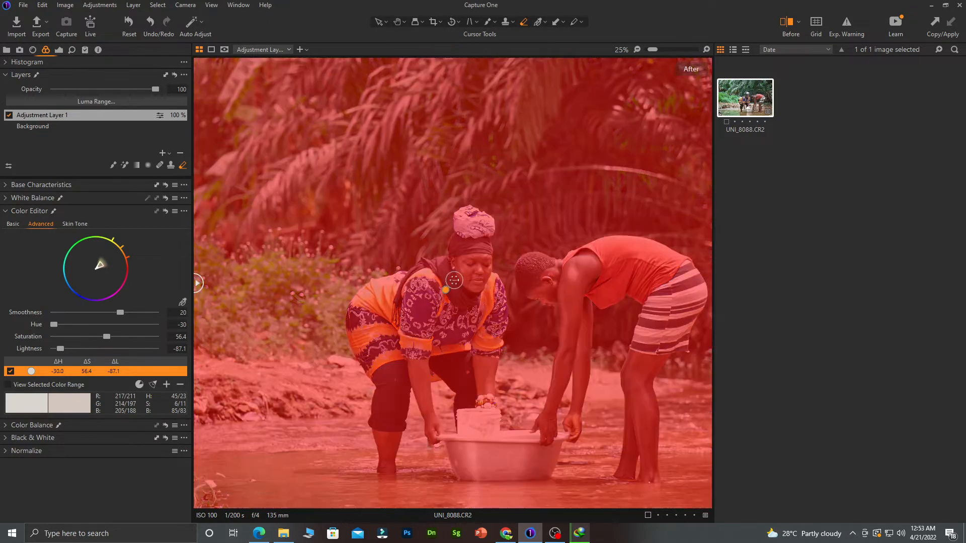
mouse_move(469, 265)
mouse_down()
mouse_move(466, 276)
mouse_move(483, 264)
mouse_move(463, 267)
mouse_move(477, 278)
mouse_up()
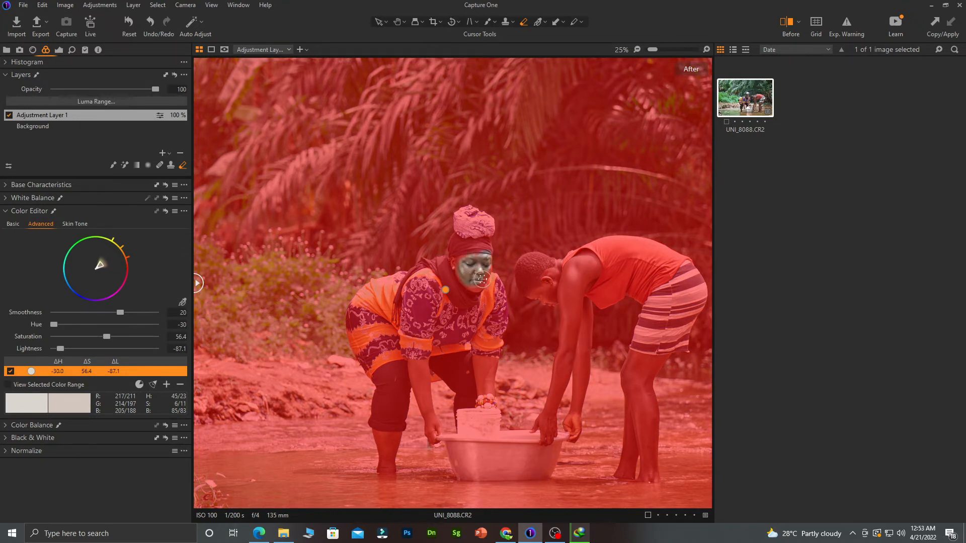
key(m)
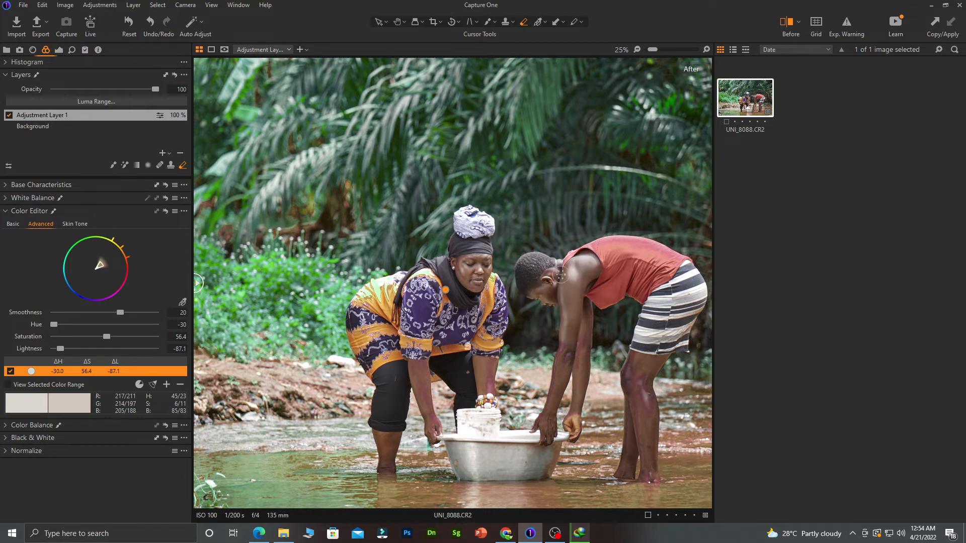
Erase the riverbank layer's mask from both people's skin and clothing, covering arms, legs and torsos.
mouse_move(537, 283)
mouse_down()
mouse_move(467, 264)
mouse_move(469, 217)
mouse_move(490, 392)
mouse_up()
scroll(431, 298, down, 1)
scroll(476, 285, up, 2)
drag(352, 287, 292, 453)
scroll(569, 272, down, 2)
drag(598, 332, 598, 416)
scroll(593, 374, up, 1)
drag(583, 380, 586, 427)
scroll(522, 365, up, 2)
drag(509, 166, 487, 418)
drag(465, 274, 417, 405)
key(ctrl+shift+m)
drag(428, 355, 490, 406)
scroll(491, 407, down, 2)
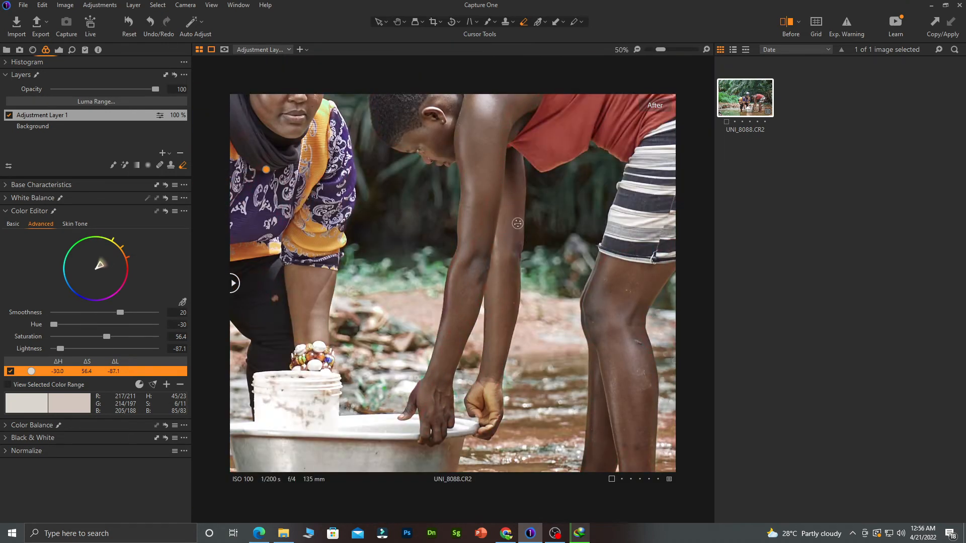
Clean up the remaining mask on the people's limbs, including the woman's forearm and hand beside the basin, and hide the mask overlay.
scroll(425, 433, up, 3)
drag(511, 189, 548, 342)
drag(495, 204, 507, 277)
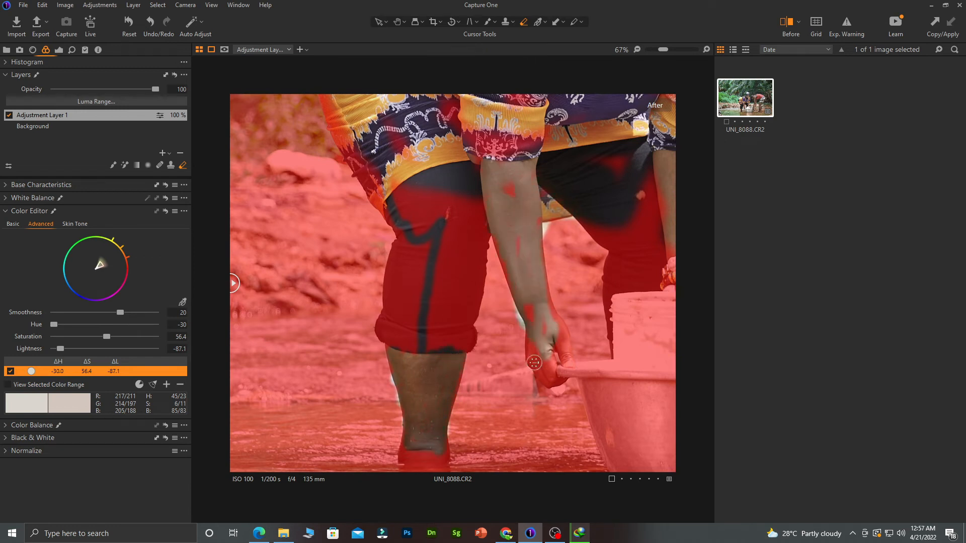
drag(536, 347, 558, 377)
scroll(494, 188, down, 3)
scroll(336, 213, up, 4)
scroll(336, 214, down, 4)
key(m)
scroll(528, 232, up, 1)
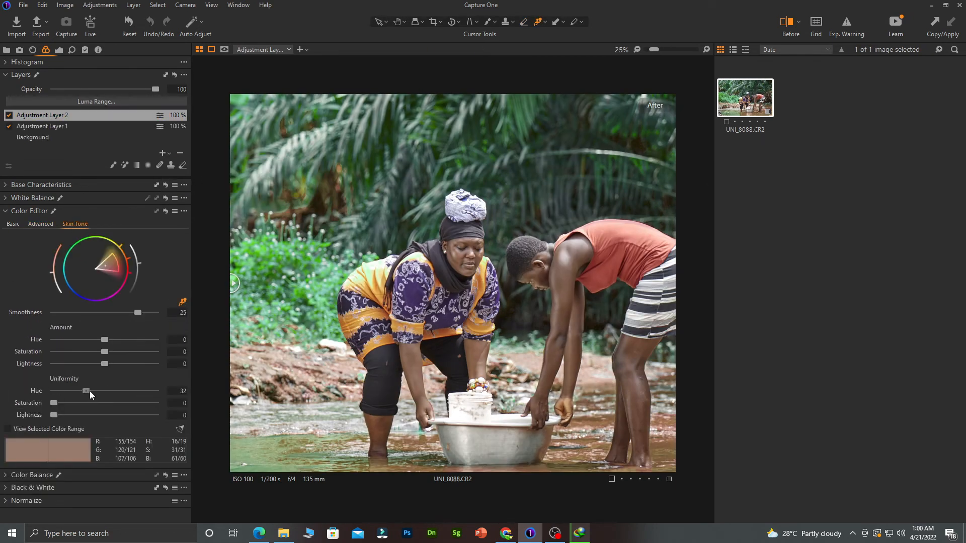
Set Adjustment Layer 2's skin-tone Amount to Hue 0.1, Saturation 11.9, Lightness -1.7 and Uniformity to 36, 10, 29, then compare with the original.
drag(92, 421, 104, 416)
drag(112, 391, 96, 363)
drag(112, 352, 133, 352)
drag(103, 415, 96, 416)
drag(141, 403, 74, 426)
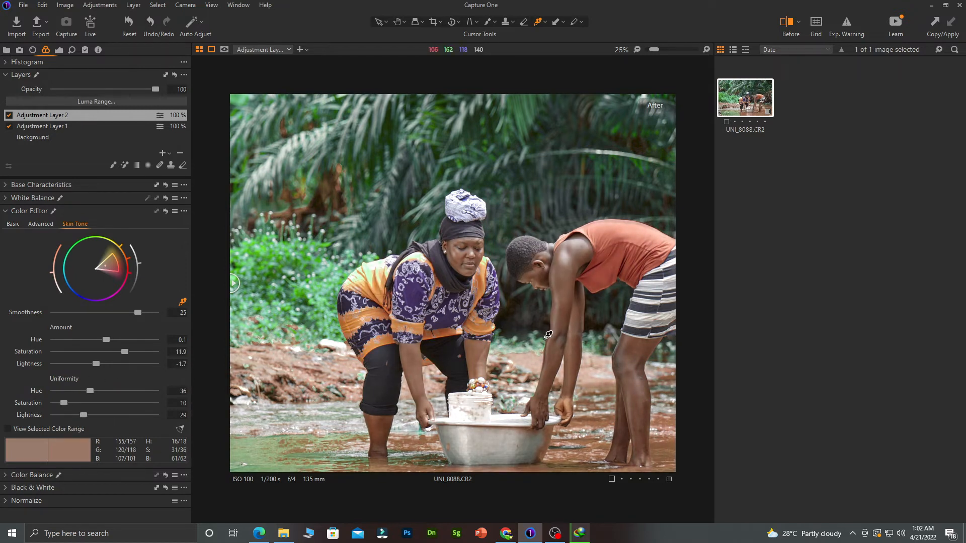
drag(235, 287, 26, 283)
scroll(399, 273, down, 2)
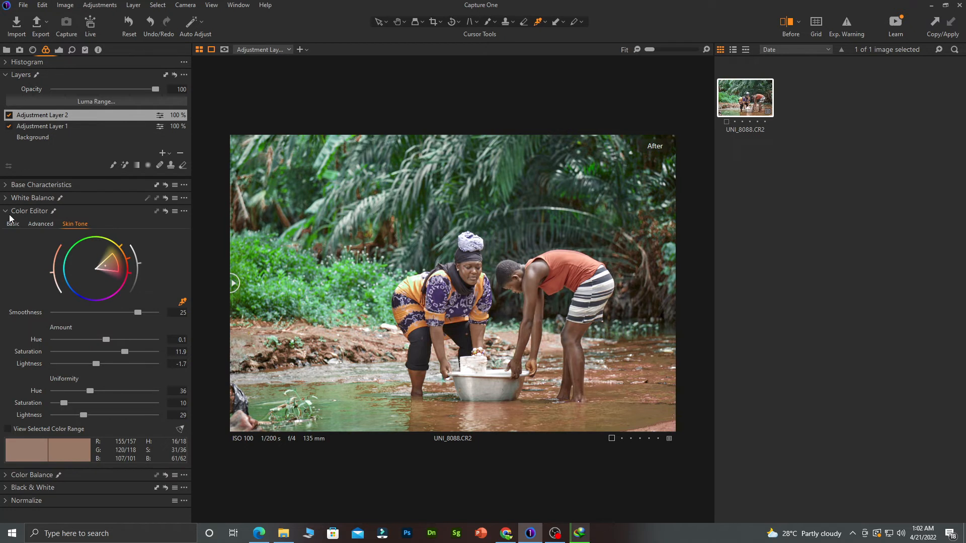
Add a third filled adjustment layer and sample the red sleeveless top as its skin-tone range.
click(168, 153)
click(187, 176)
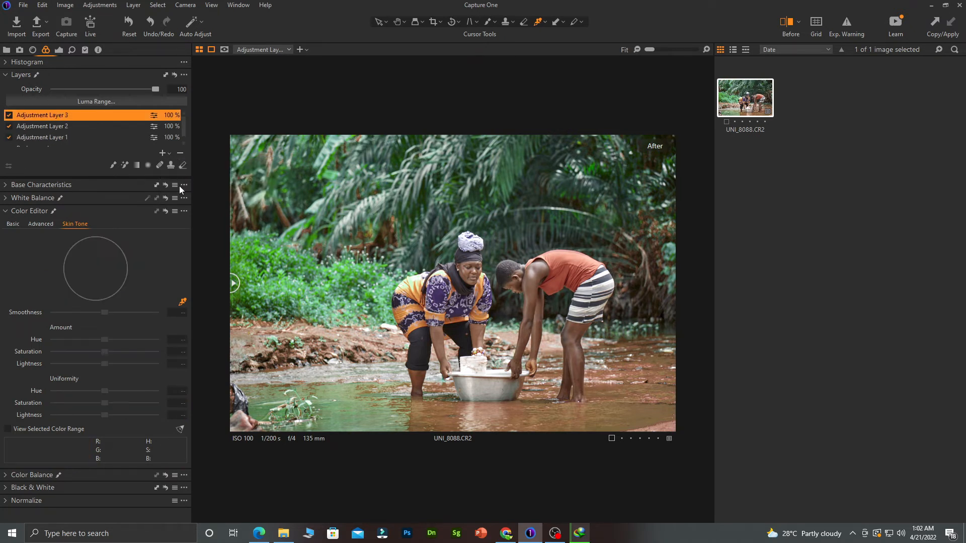
click(183, 302)
click(183, 302)
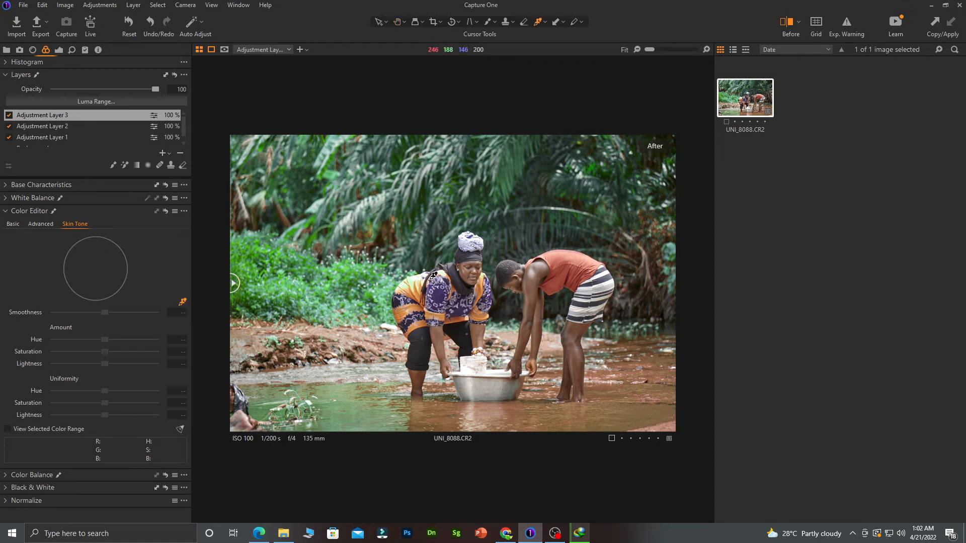
click(569, 262)
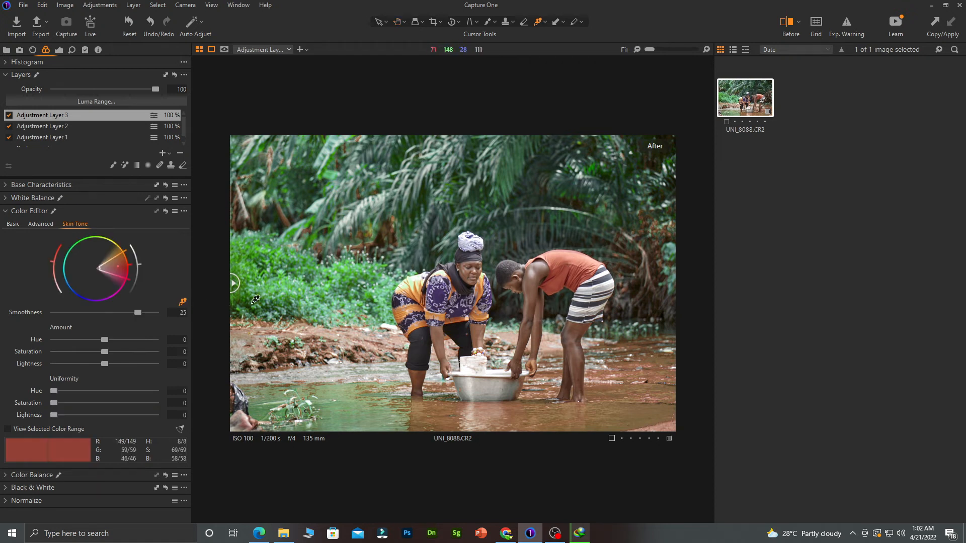
Raise the skin-tone range's Saturation slightly and pick the red top as an advanced colour range.
drag(106, 352, 117, 349)
drag(119, 351, 116, 352)
click(41, 225)
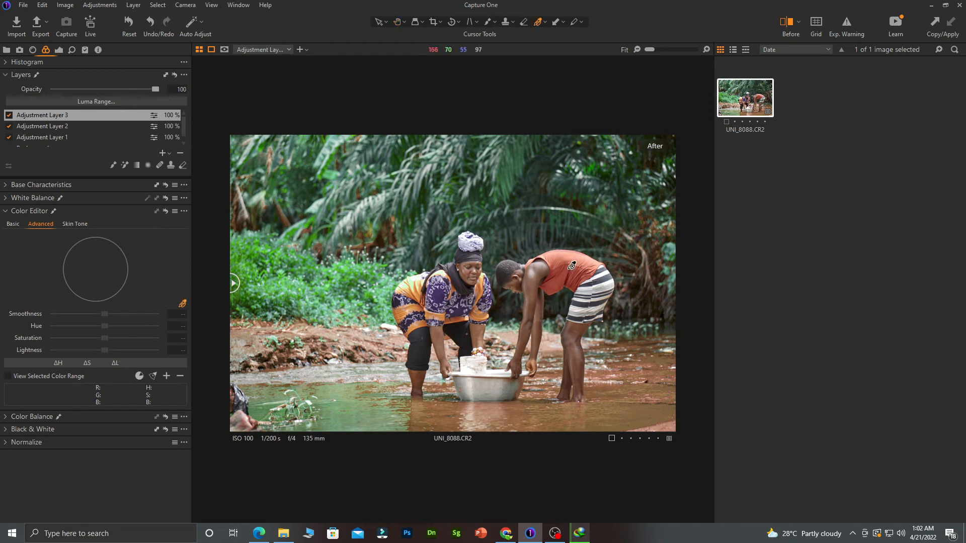
click(567, 274)
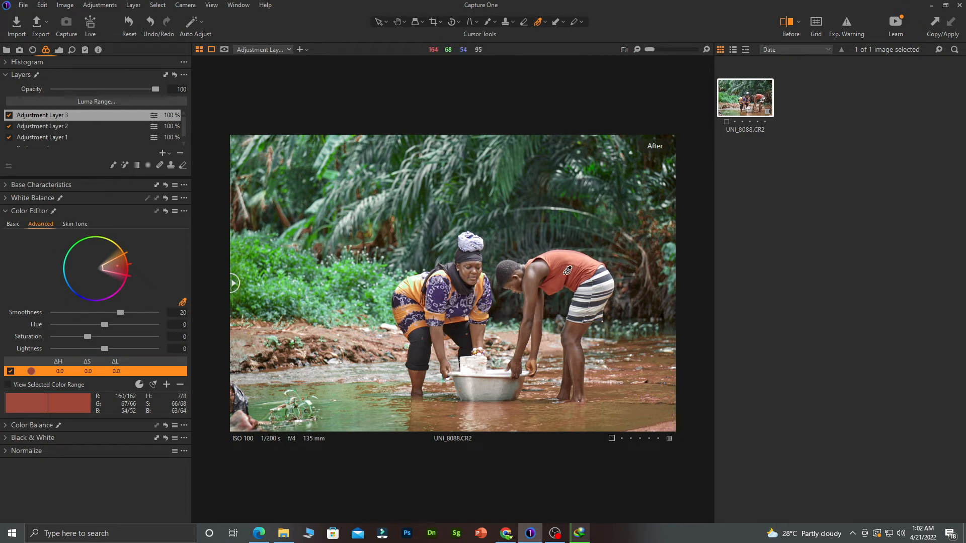
Adjust the basic green range to Hue 21.7, Saturation -17.4 and Lightness -23.8.
click(15, 225)
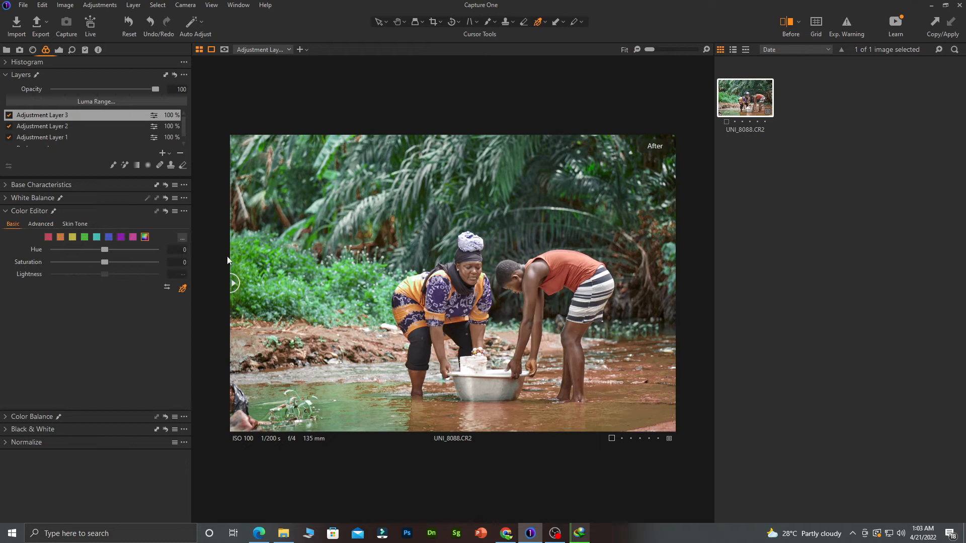
click(85, 237)
drag(105, 249, 129, 250)
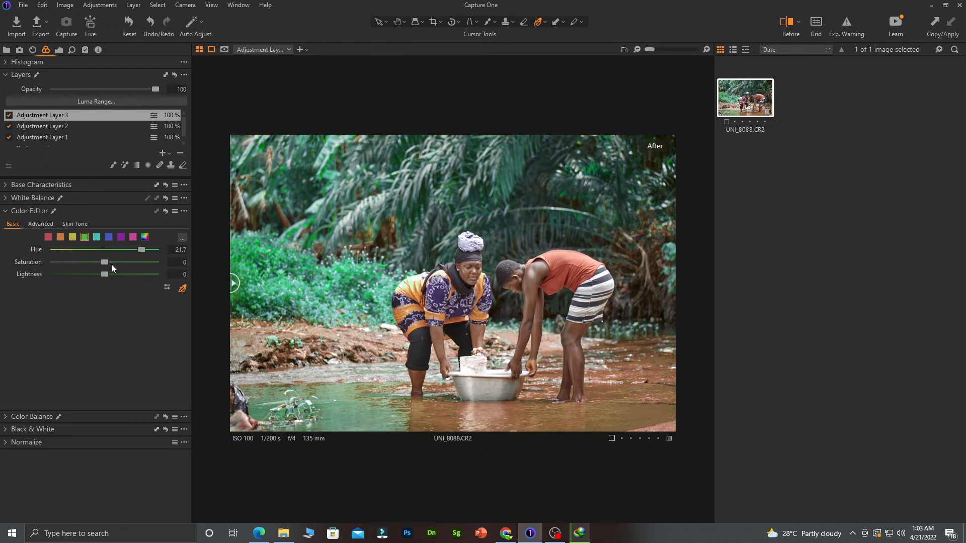
mouse_move(105, 262)
mouse_down()
mouse_move(139, 263)
mouse_move(94, 265)
mouse_up()
drag(106, 273, 81, 279)
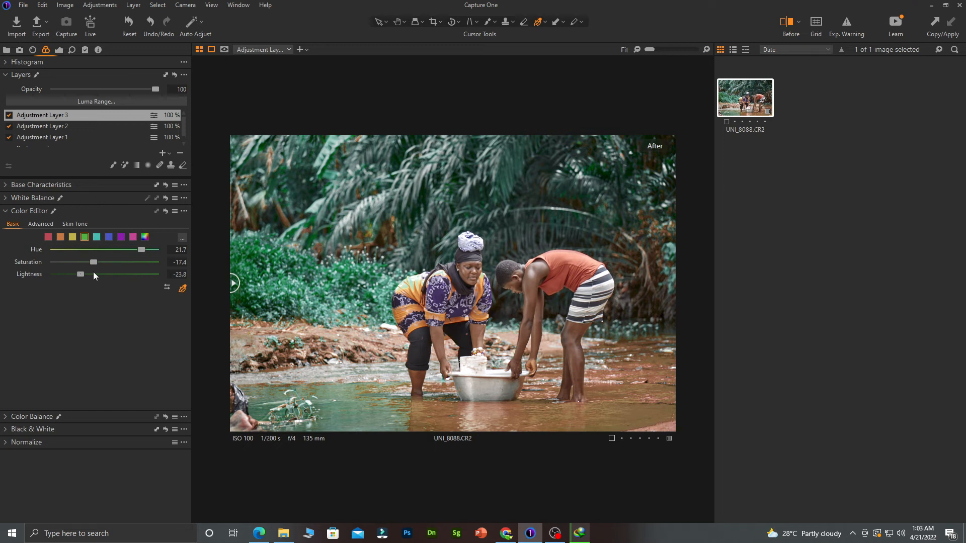
Fine-tune the Saturation and Lightness of the basic orange range.
click(60, 238)
drag(105, 262, 123, 262)
drag(123, 264, 104, 267)
drag(102, 275, 106, 276)
Raise the Saturation of the basic cyan range and compare the photo with the original using the before/after split.
click(96, 238)
mouse_move(106, 262)
mouse_down()
mouse_move(86, 261)
mouse_move(118, 264)
mouse_move(98, 264)
mouse_move(116, 264)
mouse_move(123, 273)
mouse_move(97, 273)
mouse_move(119, 276)
mouse_up()
drag(233, 283, 192, 315)
Collapse the Color Editor and open the Color Balance tool.
click(11, 211)
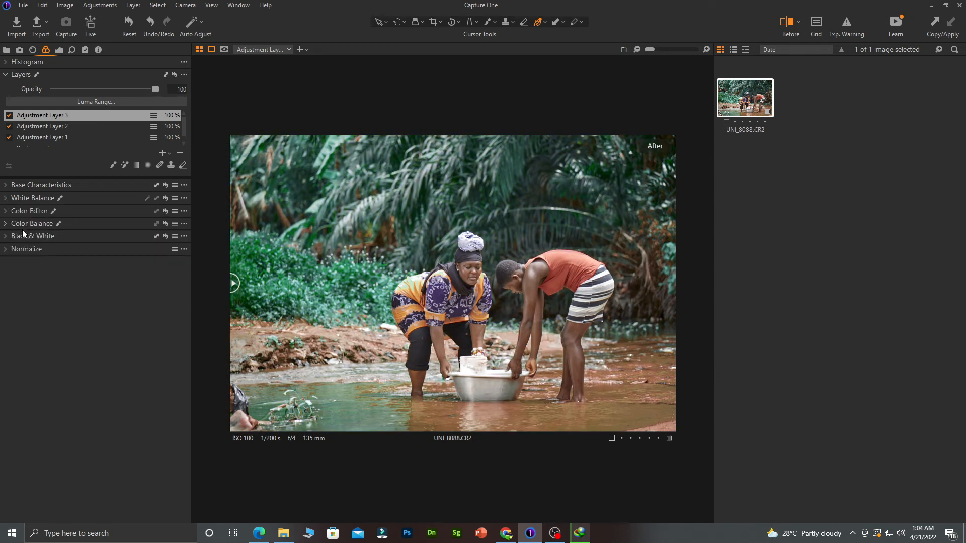
click(6, 227)
click(43, 238)
click(65, 239)
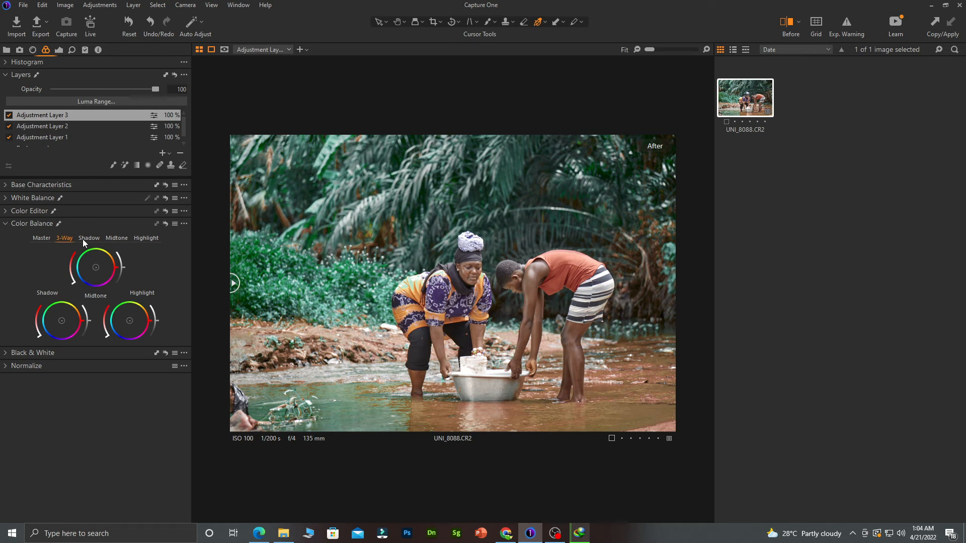
mouse_move(96, 267)
mouse_down()
mouse_move(84, 267)
mouse_move(80, 284)
mouse_move(104, 283)
mouse_move(108, 268)
mouse_move(97, 261)
mouse_up()
double_click(92, 264)
Tint the shadows toward magenta and the midtones slightly toward yellow with Color Balance.
click(89, 238)
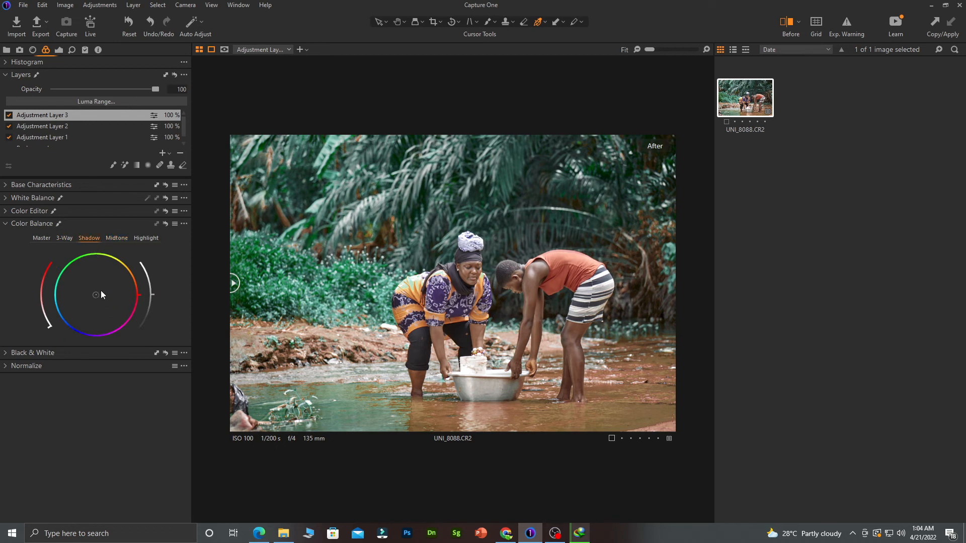
drag(99, 296, 115, 289)
drag(119, 283, 100, 282)
drag(76, 296, 89, 314)
mouse_move(102, 310)
mouse_down()
mouse_move(116, 294)
mouse_move(112, 308)
mouse_up()
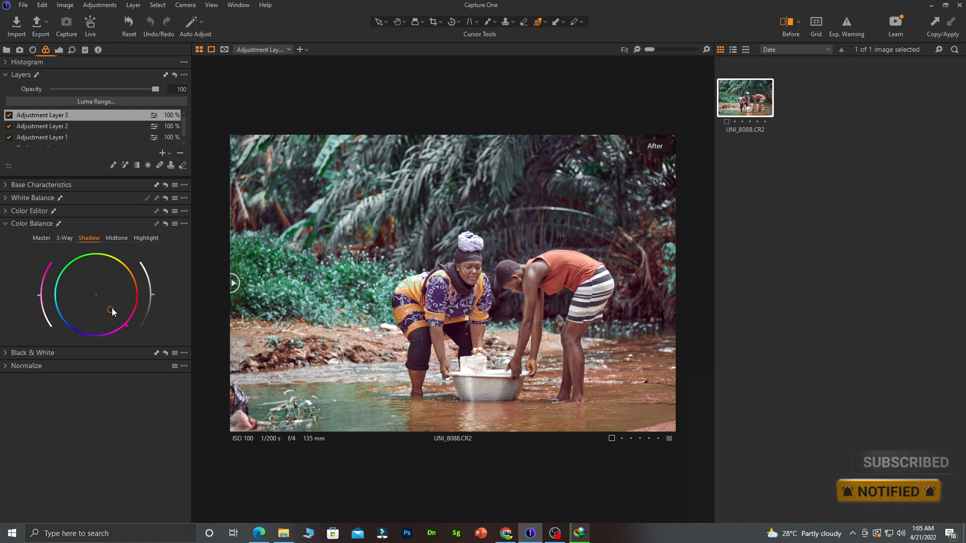
click(115, 239)
mouse_move(96, 295)
mouse_down()
mouse_move(119, 293)
mouse_move(104, 323)
mouse_move(85, 318)
mouse_move(86, 297)
mouse_move(118, 287)
mouse_move(98, 290)
mouse_up()
Tint the highlights toward blue and lower their lightness in Color Balance.
click(145, 239)
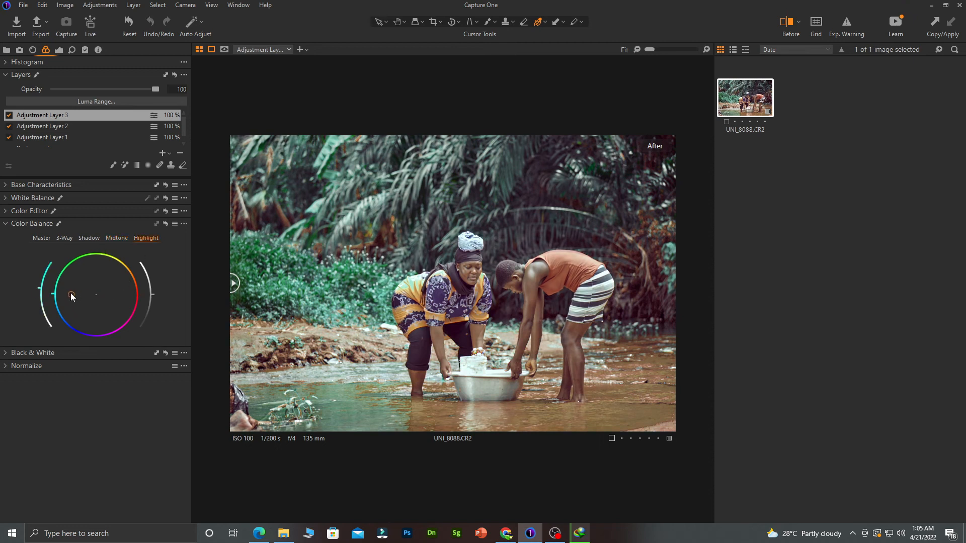
drag(96, 294, 78, 305)
mouse_move(77, 304)
mouse_down()
mouse_move(110, 296)
mouse_move(109, 286)
mouse_move(72, 321)
mouse_move(74, 304)
mouse_move(108, 293)
mouse_move(100, 320)
mouse_move(79, 303)
mouse_move(104, 305)
mouse_move(106, 285)
mouse_move(87, 282)
mouse_up()
drag(72, 298, 69, 307)
mouse_move(153, 295)
mouse_down()
mouse_move(143, 315)
mouse_move(150, 281)
mouse_move(140, 306)
mouse_up()
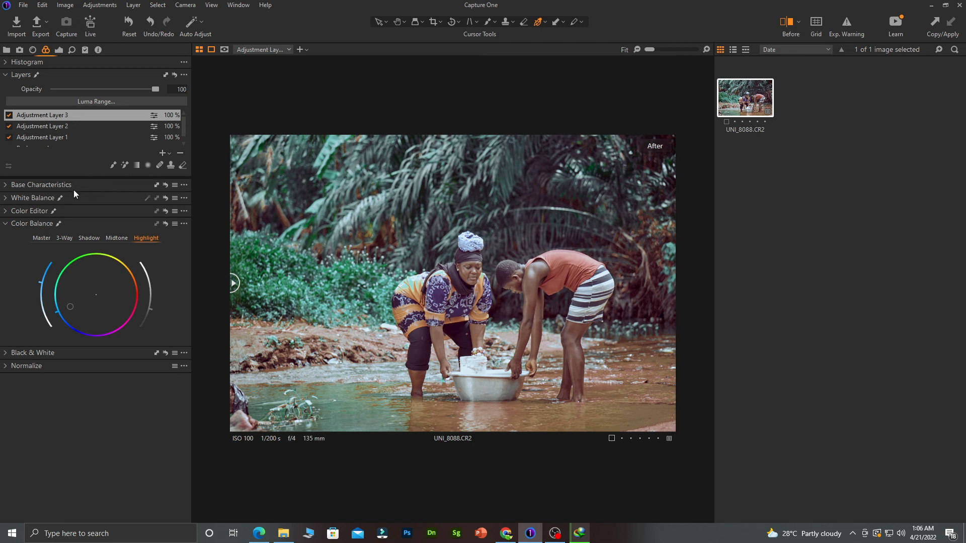
Shift the master Color Balance of the whole image slightly toward yellow.
click(54, 238)
mouse_move(96, 299)
mouse_down()
mouse_move(70, 297)
mouse_move(93, 308)
mouse_move(105, 291)
mouse_up()
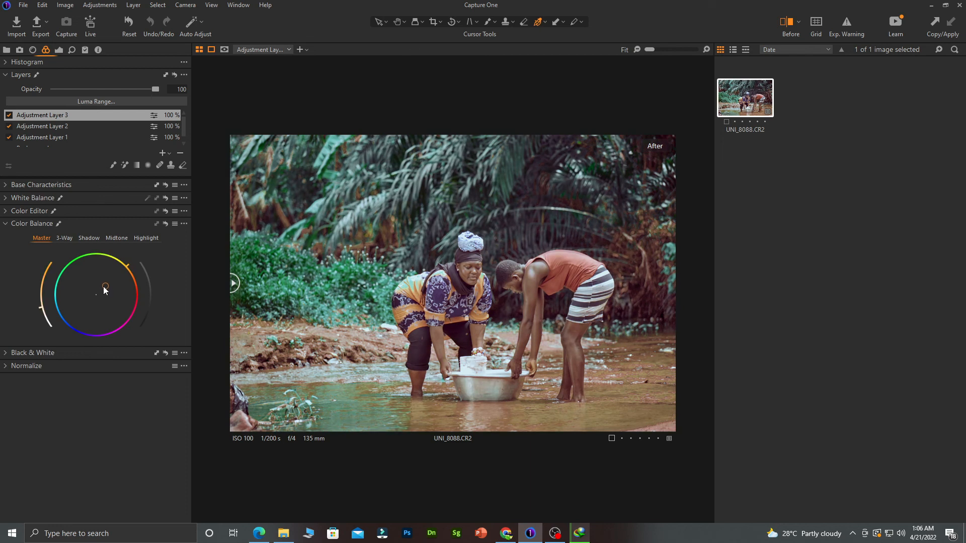
mouse_move(105, 290)
mouse_down()
mouse_move(92, 280)
mouse_move(103, 288)
mouse_up()
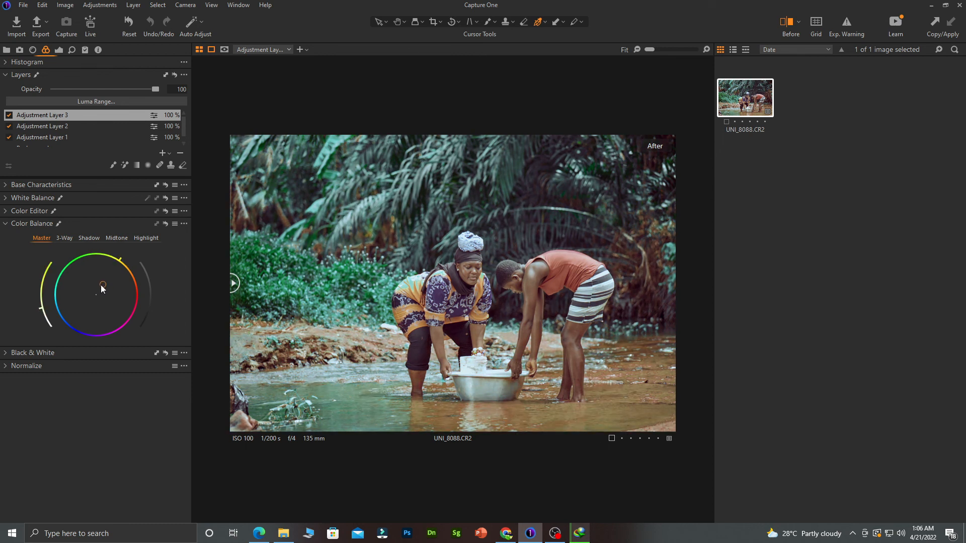
Fine-tune the master Color Balance slightly toward orange-yellow and compare the photo with its unedited version.
drag(101, 286, 102, 291)
drag(235, 286, 207, 289)
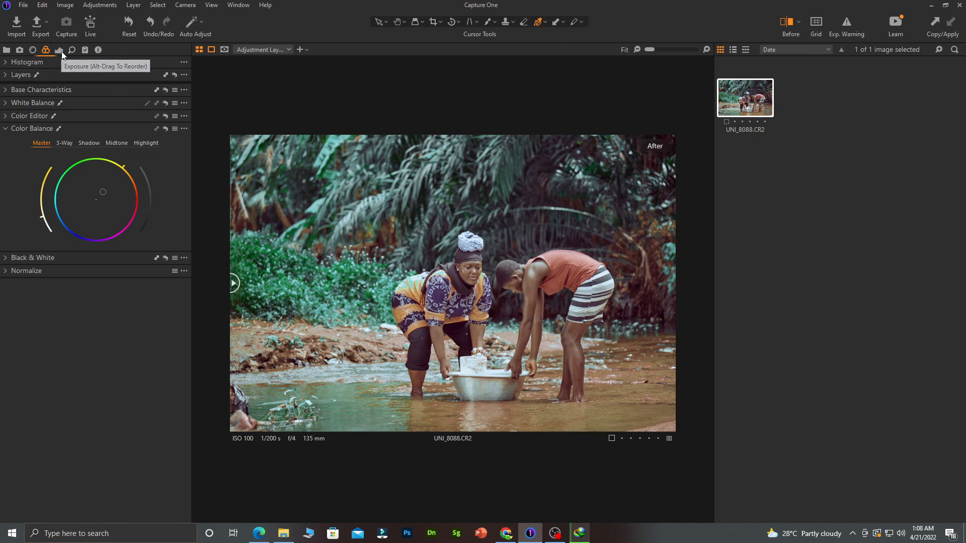
Show the exposure tools and collapse High Dynamic Range, Exposure, Levels and Clarity.
click(60, 50)
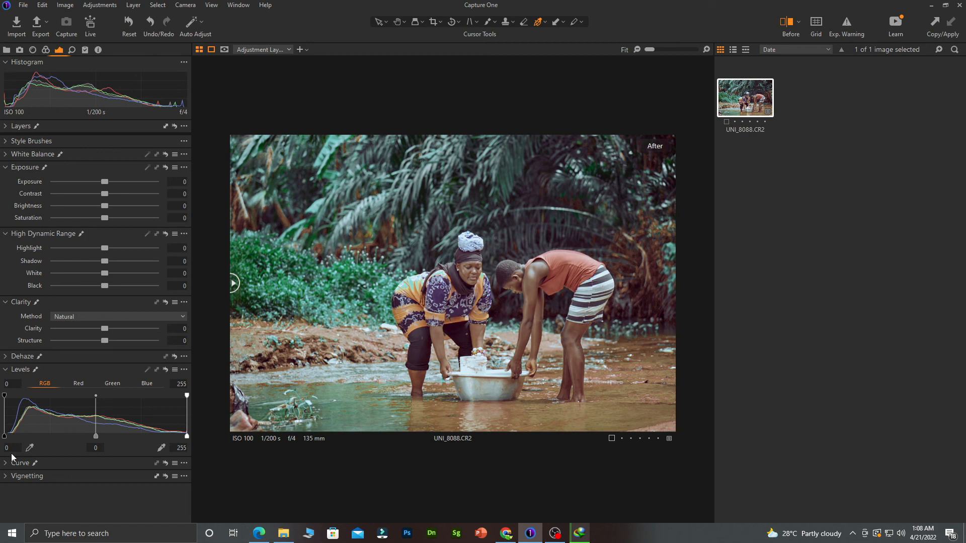
click(8, 234)
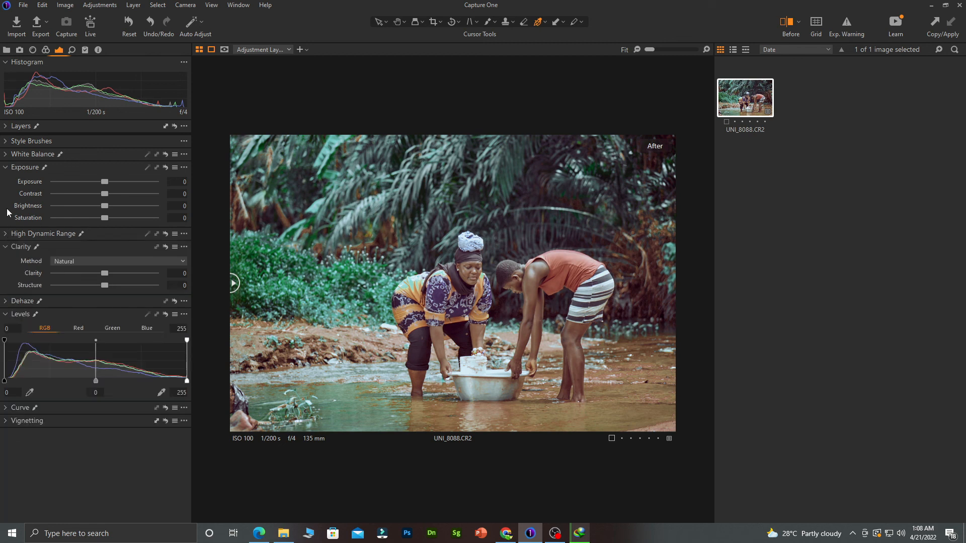
click(6, 170)
click(5, 262)
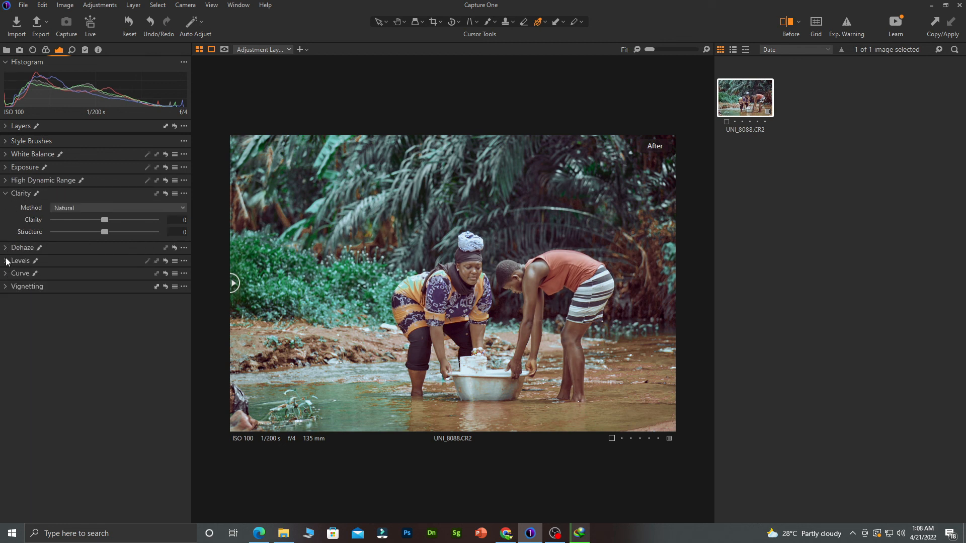
click(6, 196)
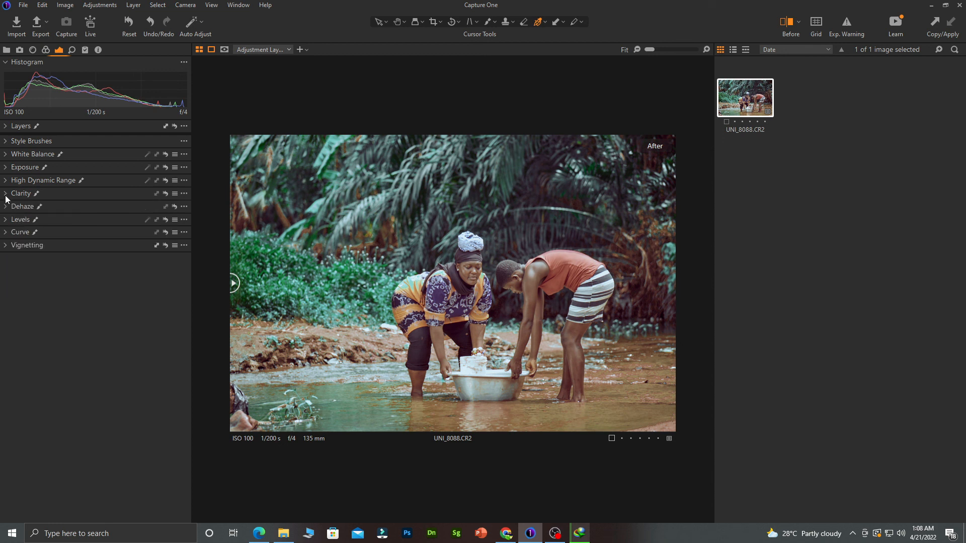
Darken the photo's edges with a Vignetting amount of -0.75 using the Circular method, and compare before and after.
click(6, 245)
mouse_move(104, 260)
mouse_down()
mouse_move(83, 262)
mouse_move(94, 262)
mouse_up()
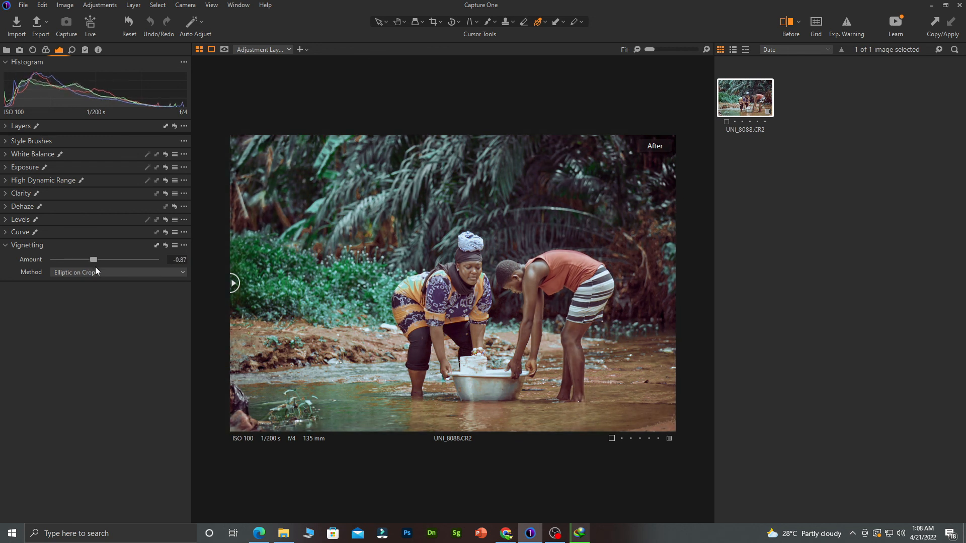
click(93, 271)
click(83, 293)
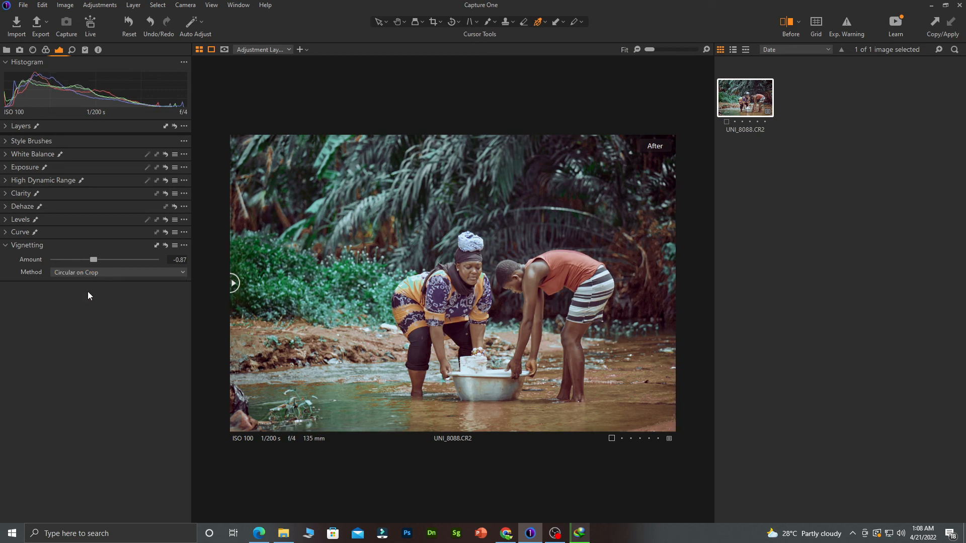
click(99, 272)
click(82, 300)
mouse_move(95, 261)
mouse_down()
mouse_move(67, 261)
mouse_move(96, 266)
mouse_up()
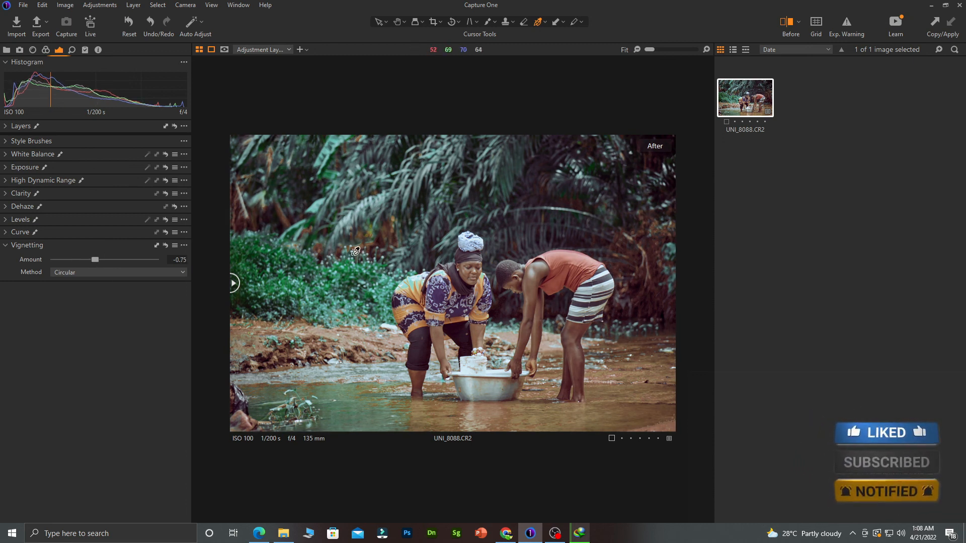
drag(234, 283, 116, 297)
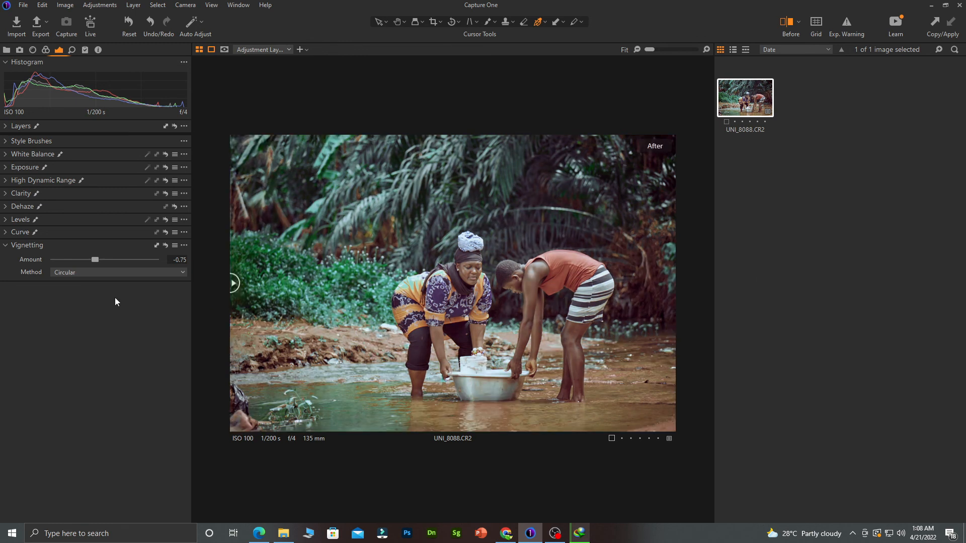